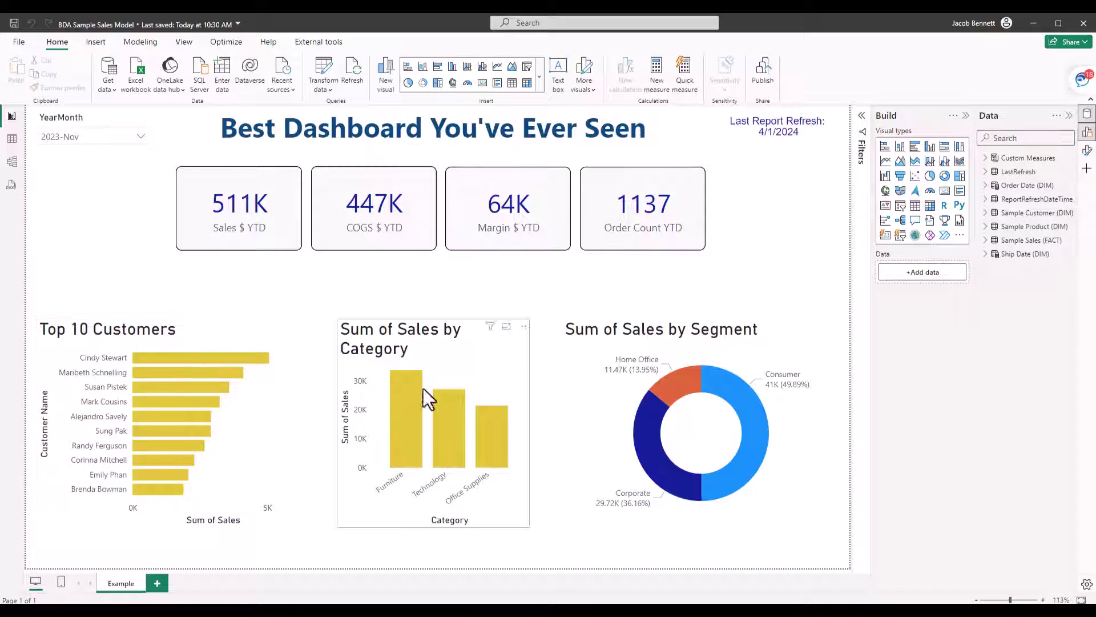
# Look through the month options in the YearMonth slicer and select the slicer to check its field
pyautogui.moveTo(732, 378)
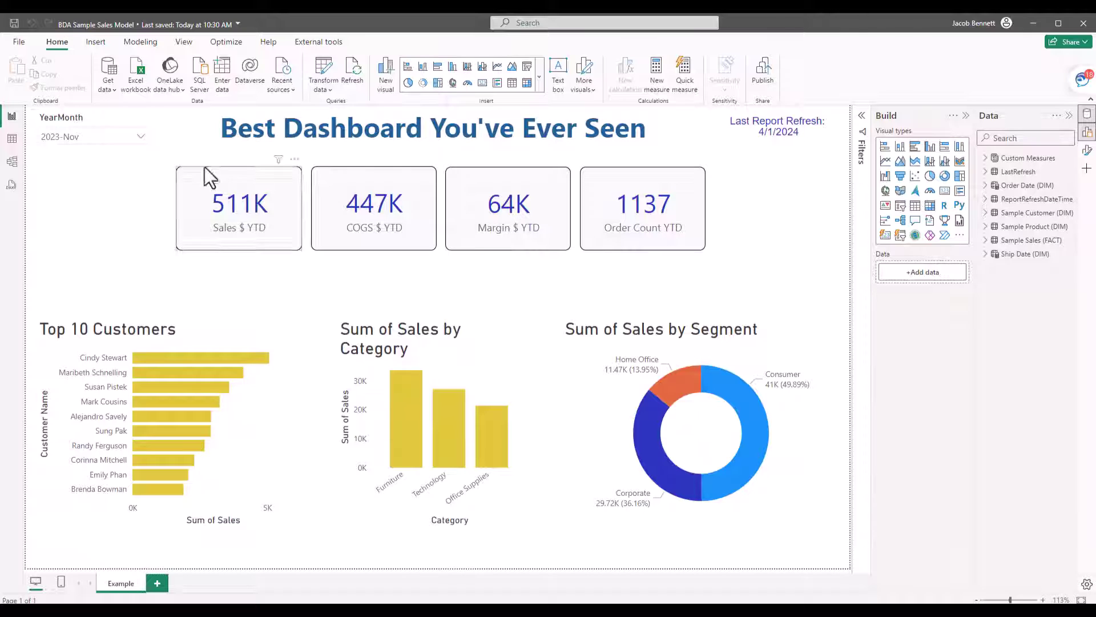
pyautogui.click(137, 140)
pyautogui.scroll(-7, 116, 173)
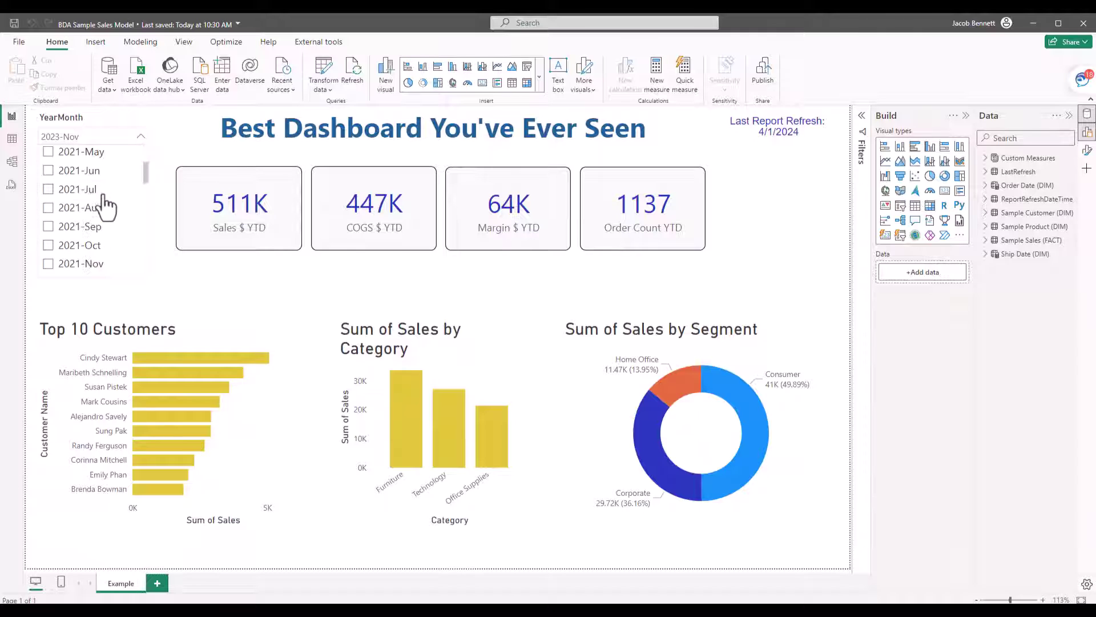
pyautogui.scroll(-3, 106, 206)
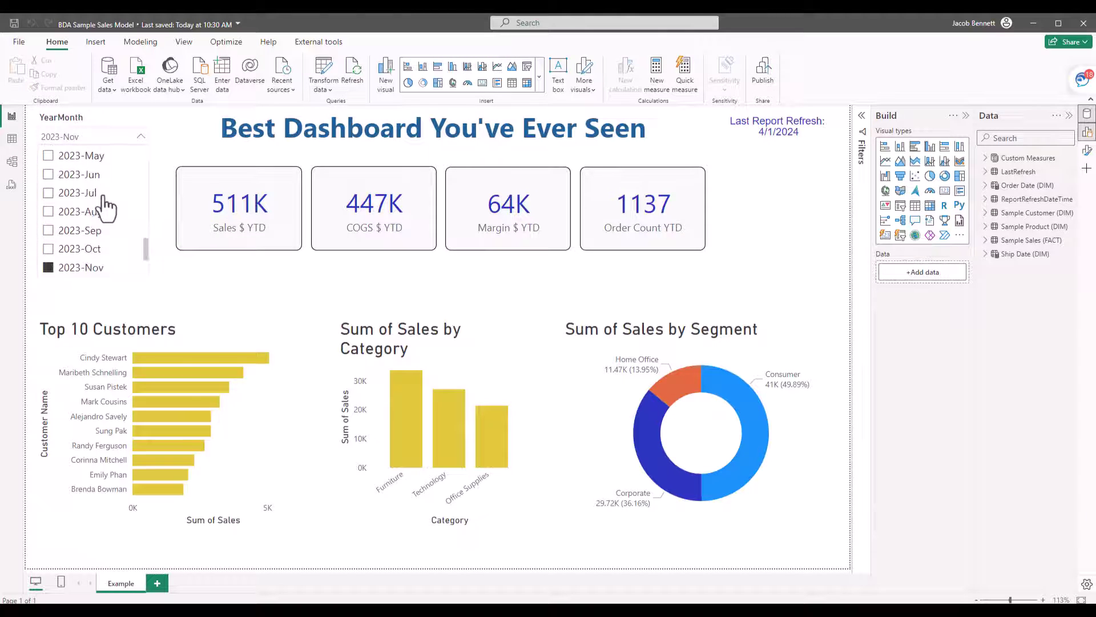
pyautogui.click(68, 235)
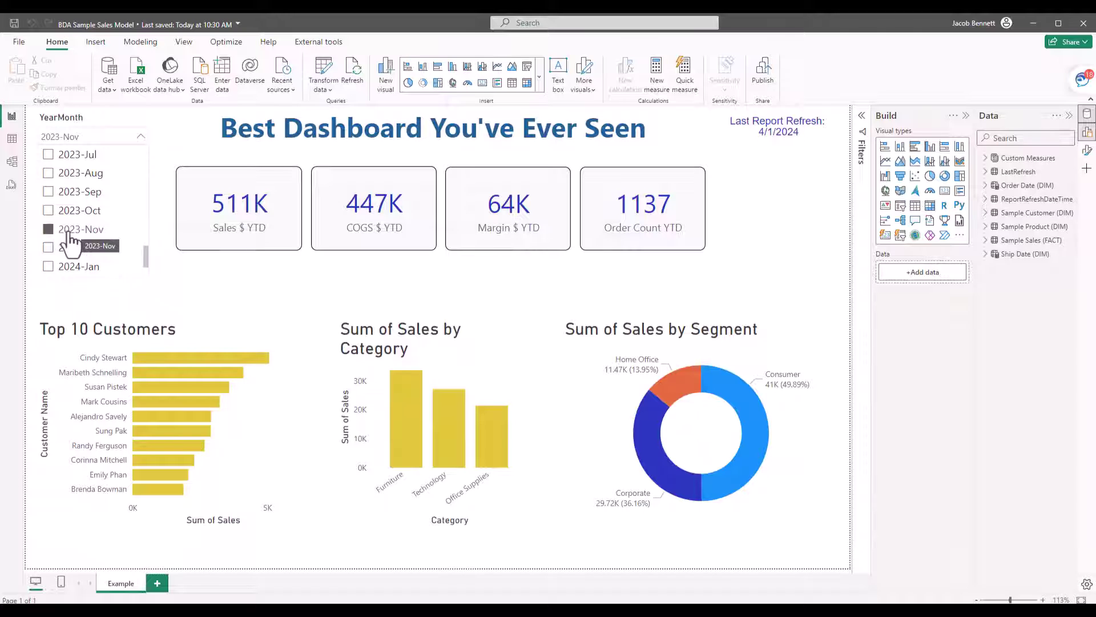
pyautogui.click(70, 121)
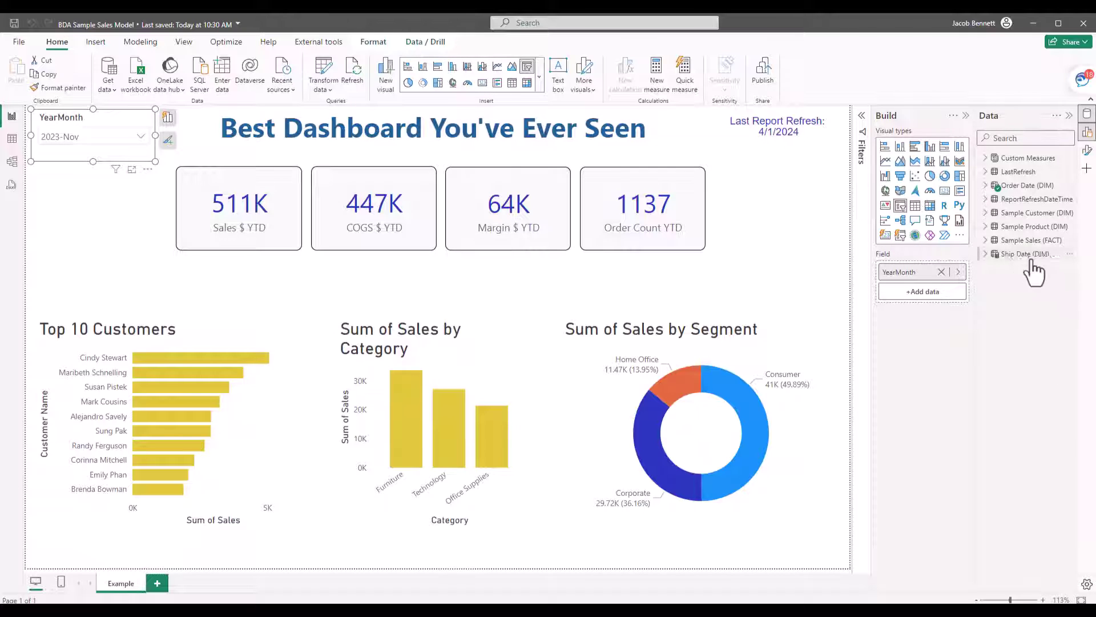
# Add a calculated column named YearMonthSlicer to the Order Date (DIM) table
pyautogui.click(1019, 186)
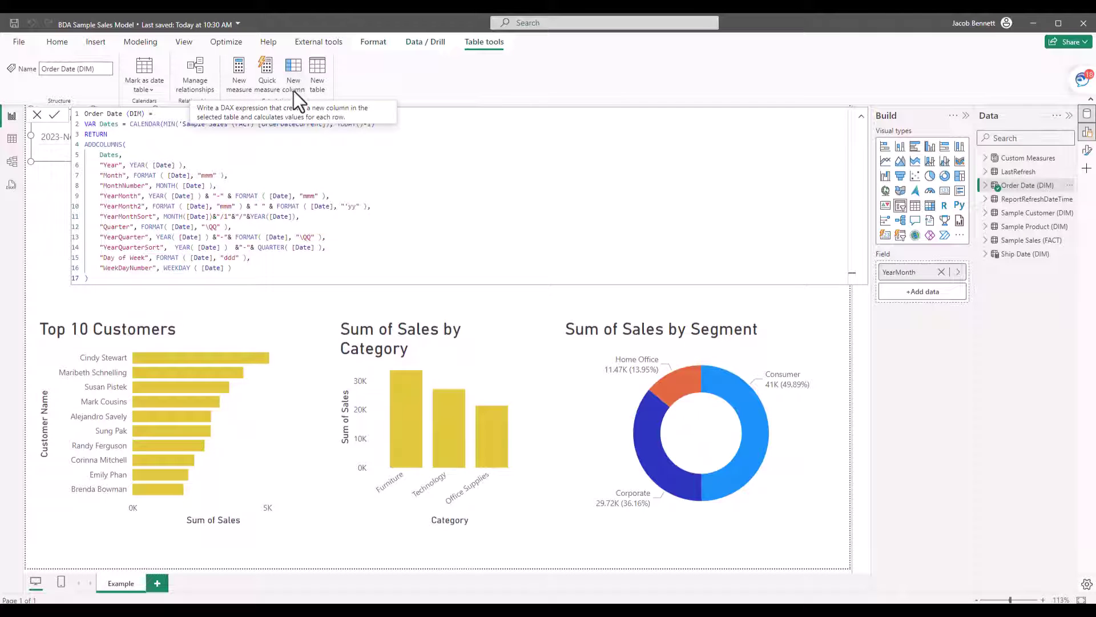
pyautogui.rightClick(1017, 186)
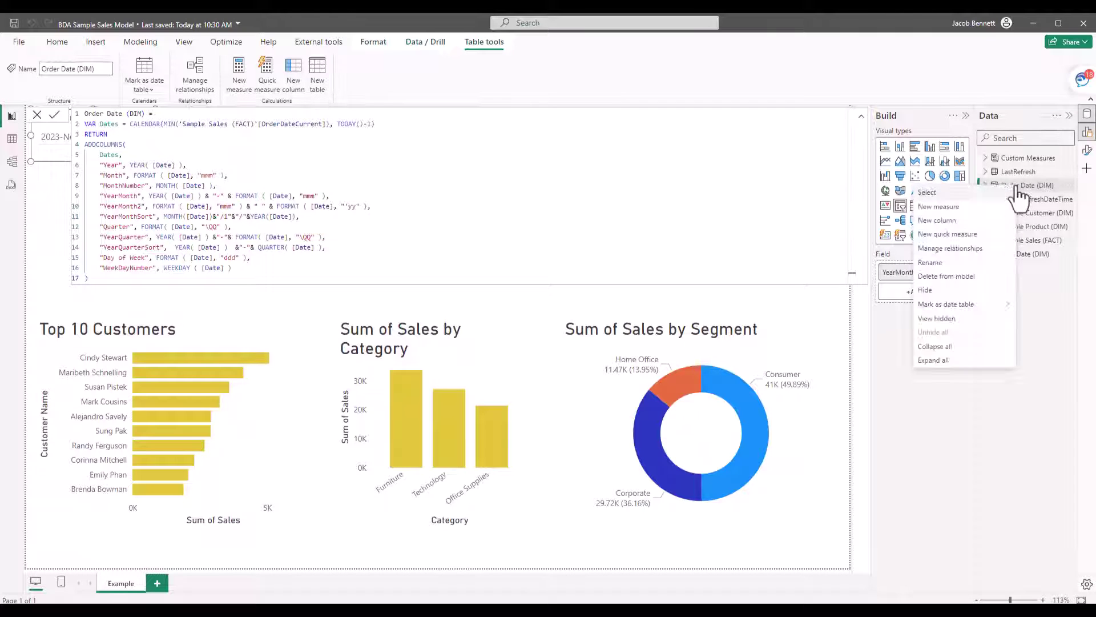
pyautogui.click(957, 221)
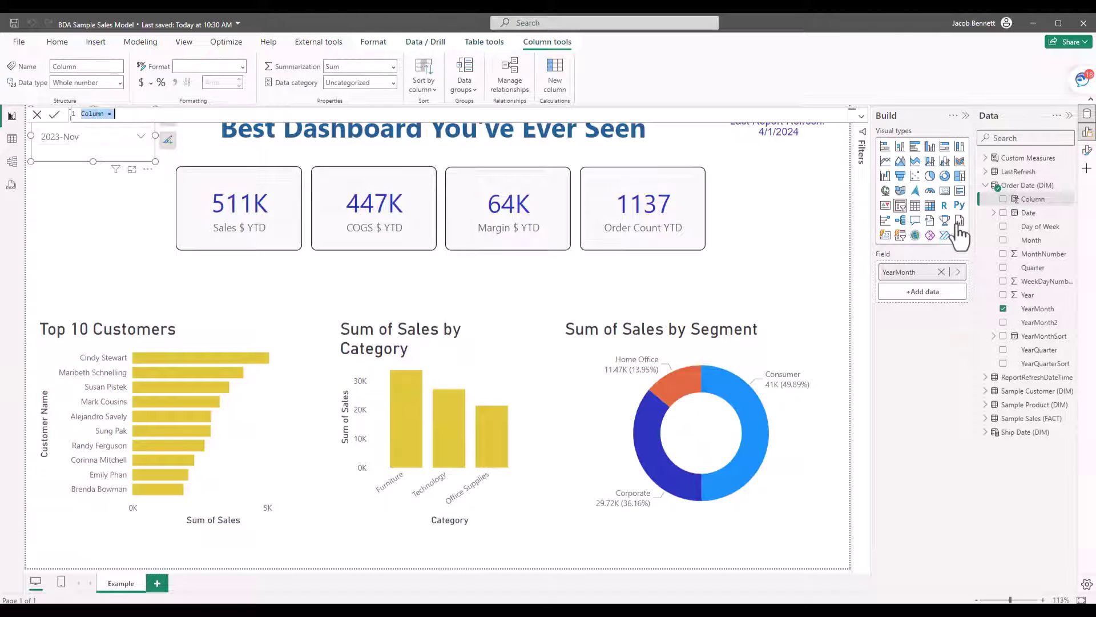
pyautogui.press('BackSpace')
pyautogui.write('YearMonthSl')
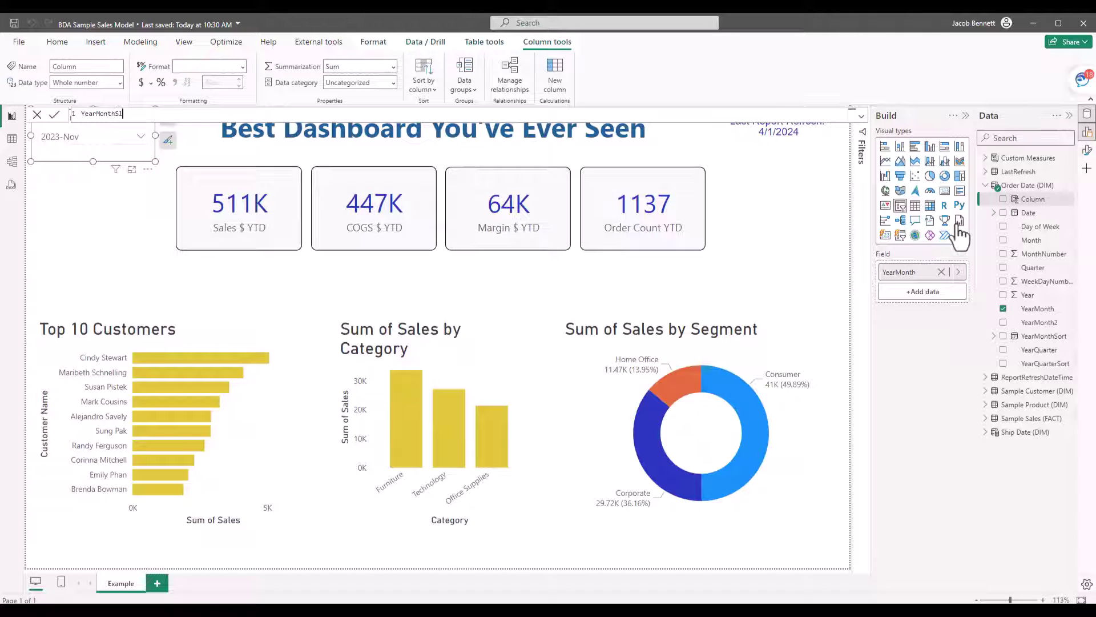
pyautogui.write('icer =')
pyautogui.hotkey('shift', 'Return')
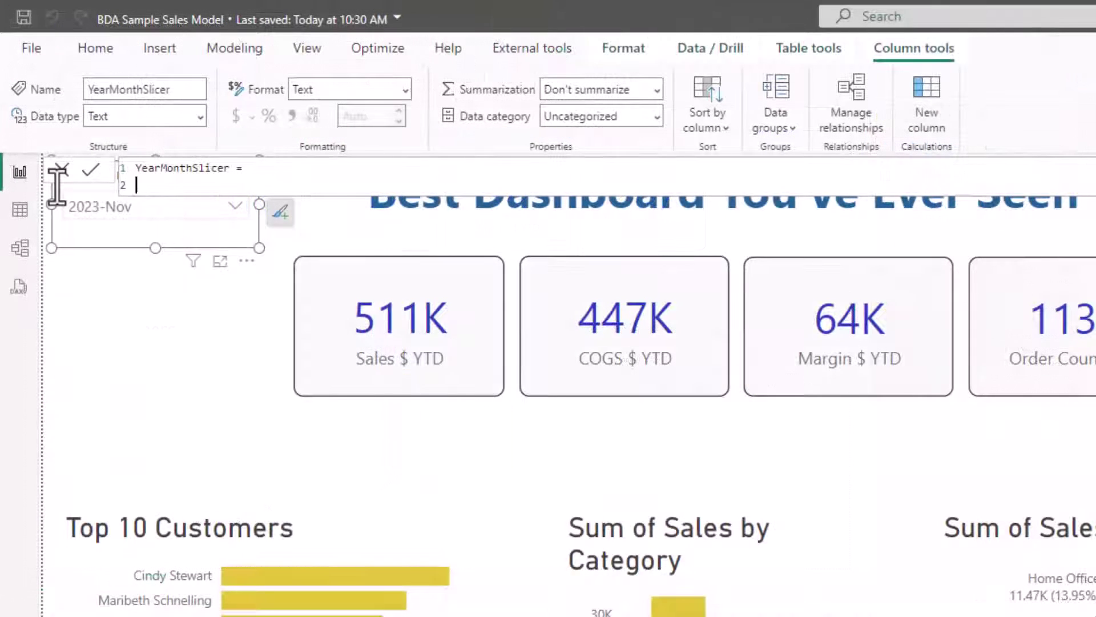
# Begin the column's formula with an IF comparing YEAR(TODAY()-1) to the year of 'Order Date (DIM)'[Date]
pyautogui.write('IF (')
pyautogui.hotkey('shift', 'Return')
pyautogui.write('YEAR(TODAY')
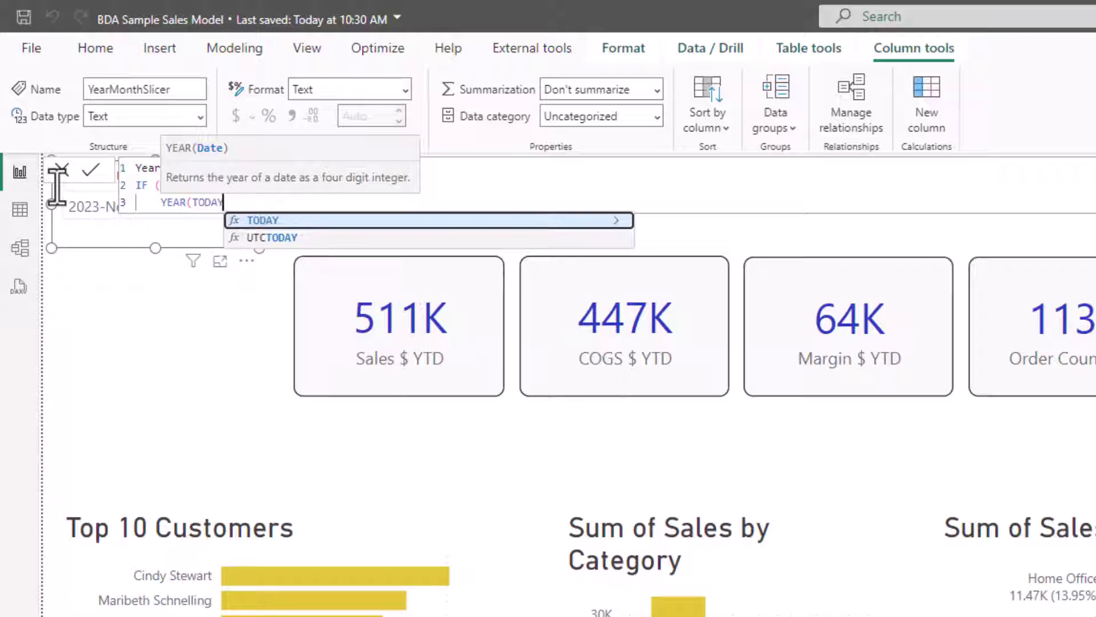
pyautogui.write('()-1) = YEAR(Order')
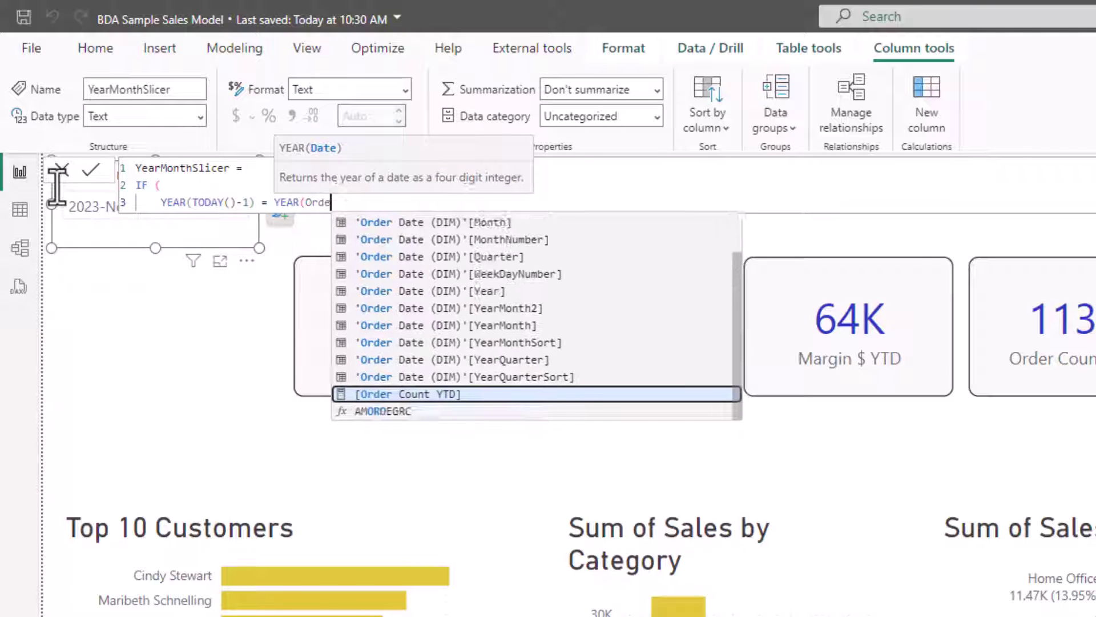
pyautogui.click(492, 238)
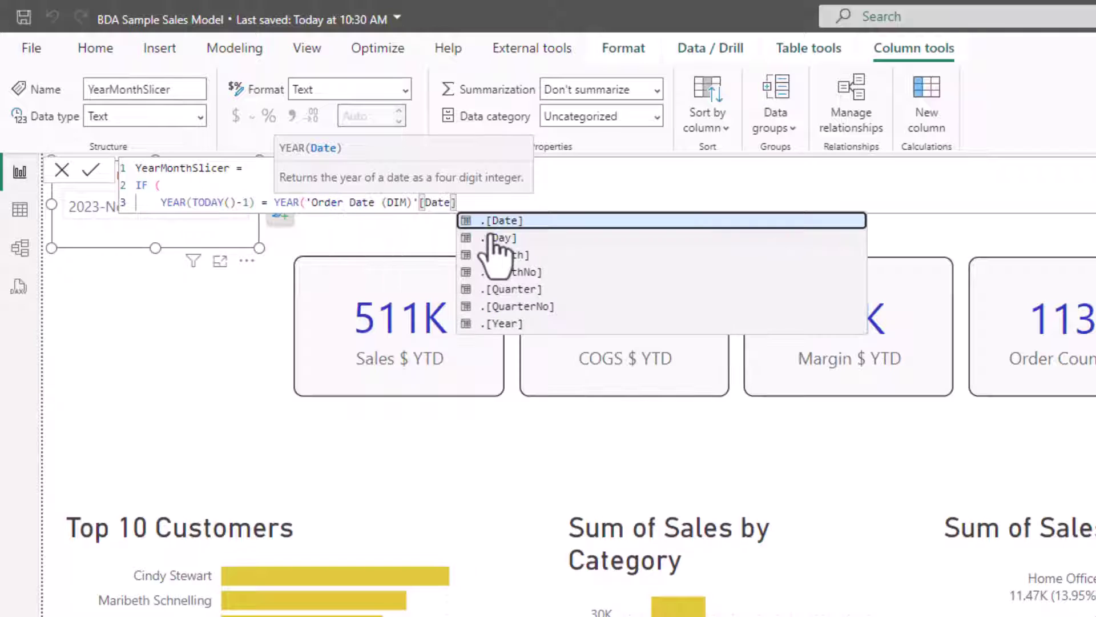
# Add an && condition to the IF test comparing MONTH(TODAY()-1) to the month of 'Order Date (DIM)'[Date]
pyautogui.write(') && MONTH')
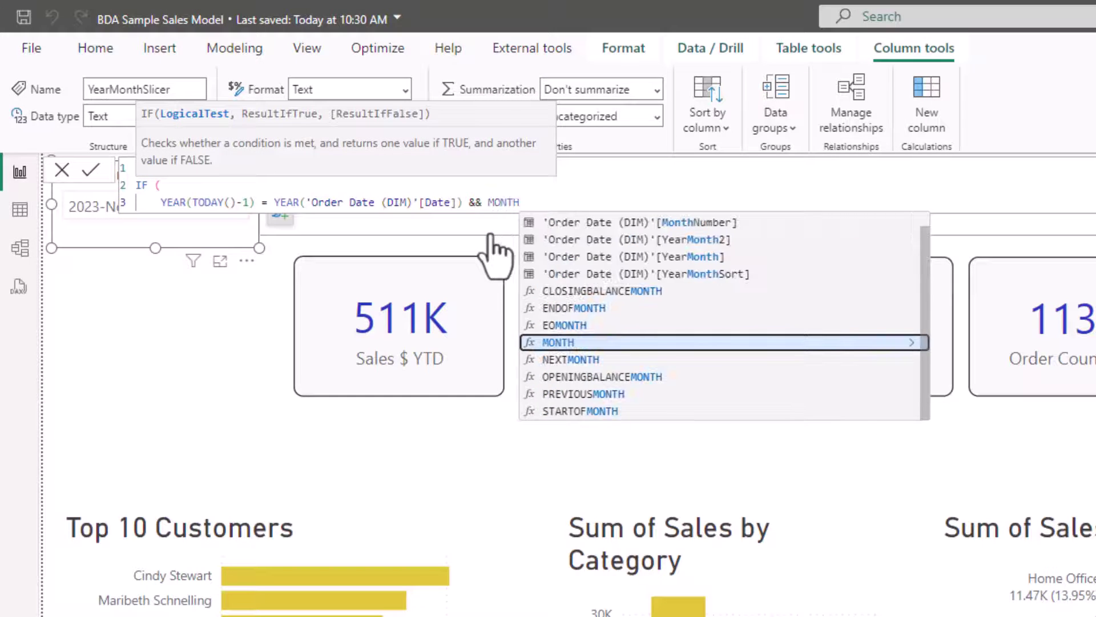
pyautogui.write('(TODAY())')
pyautogui.press('BackSpace')
pyautogui.write('-1) = MONTH(')
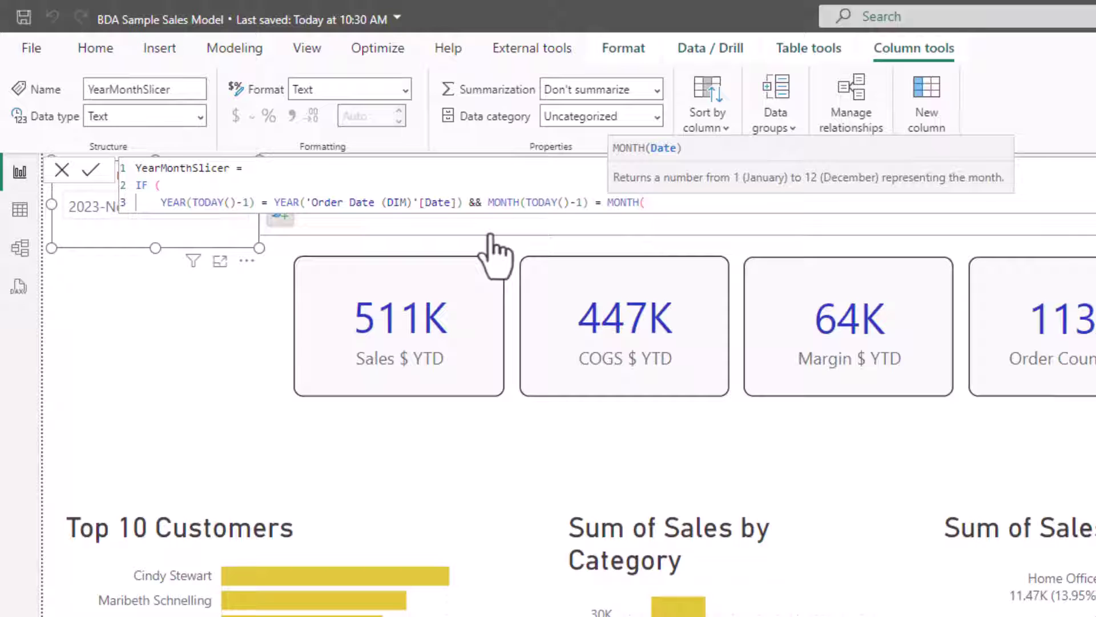
pyautogui.write('Order')
pyautogui.click(862, 237)
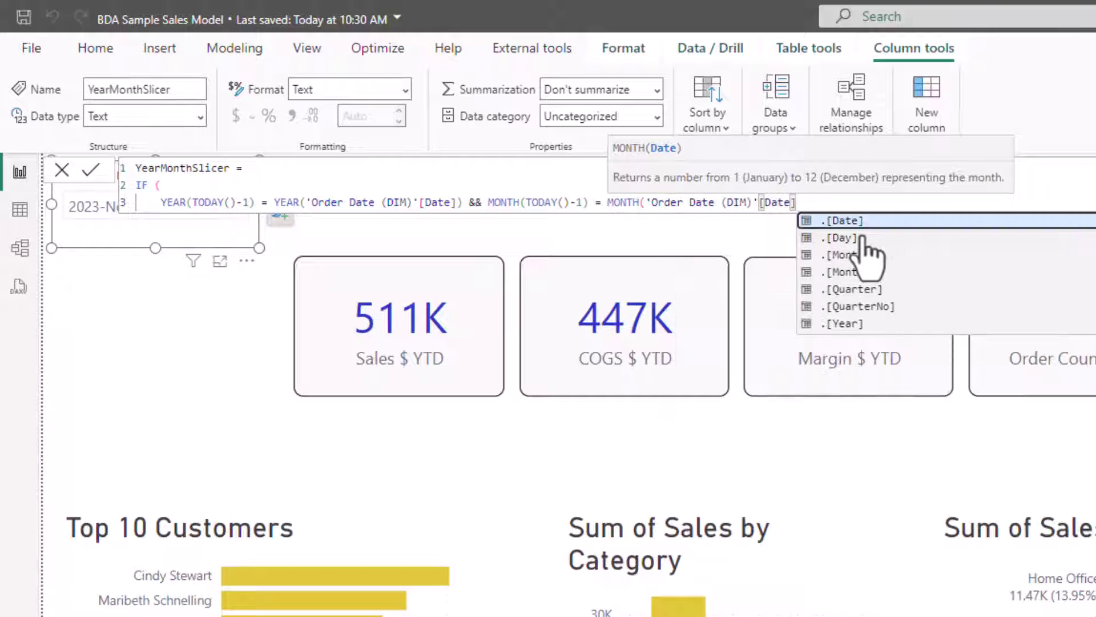
pyautogui.write('),')
# Complete the IF so it returns "Current Period" when true and 'Order Date (DIM)'[YearMonth] otherwise
pyautogui.press('Return')
pyautogui.write('"Current F')
pyautogui.write('eriod",')
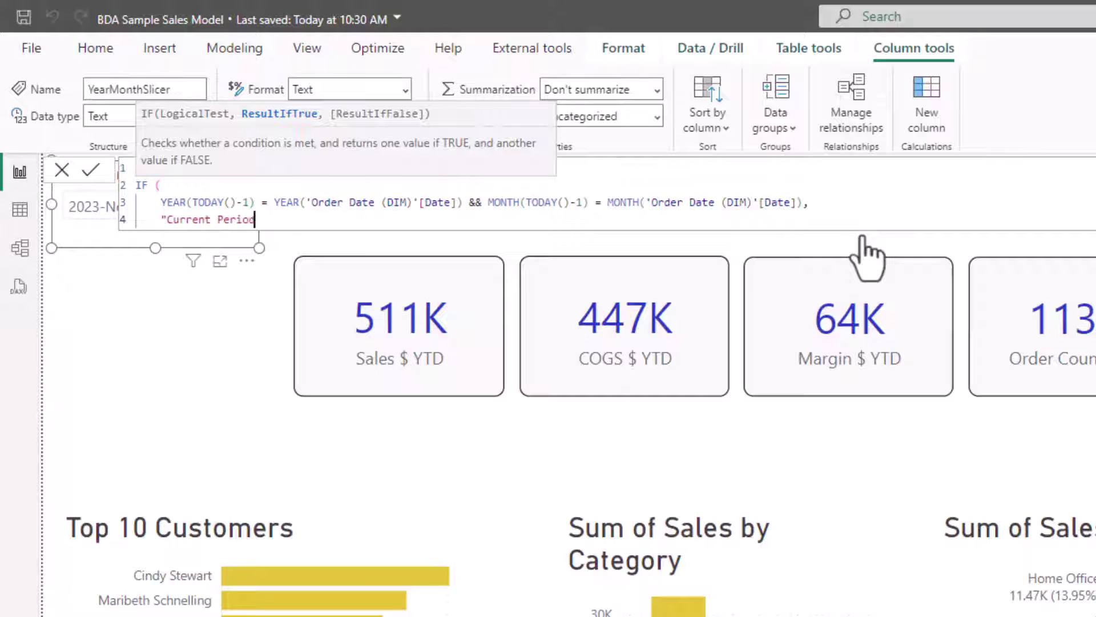
pyautogui.press('Return')
pyautogui.write('YearMont')
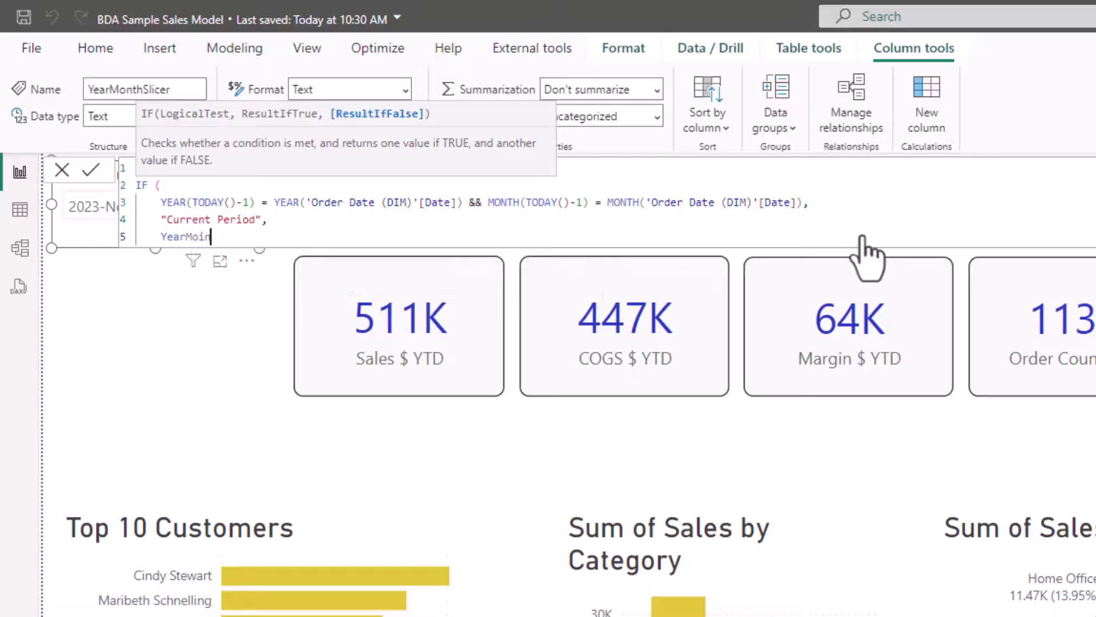
pyautogui.press('Tab')
pyautogui.press('Return')
pyautogui.write(')')
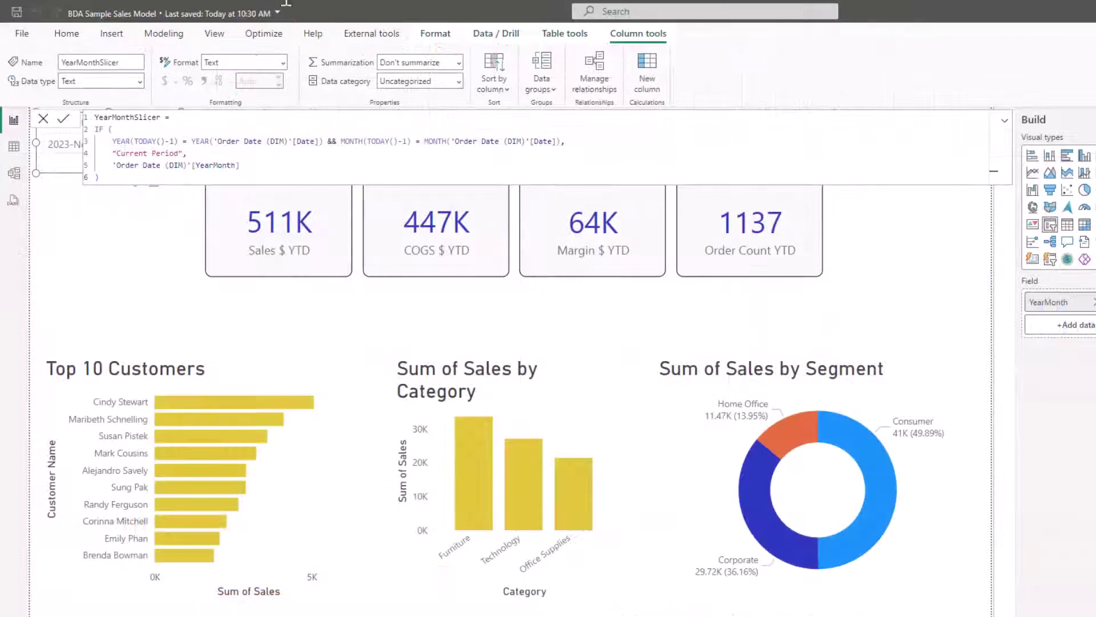
# Show the Order Date (DIM) table's data and filter the YearMonthSlicer column to Current Period only
pyautogui.click(14, 147)
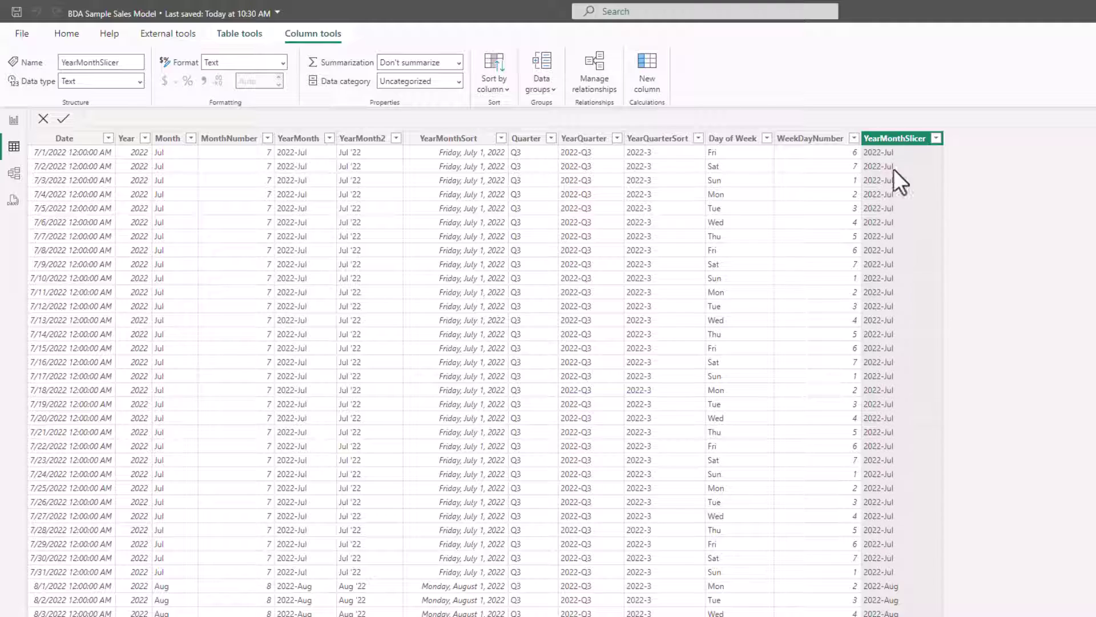
pyautogui.click(936, 139)
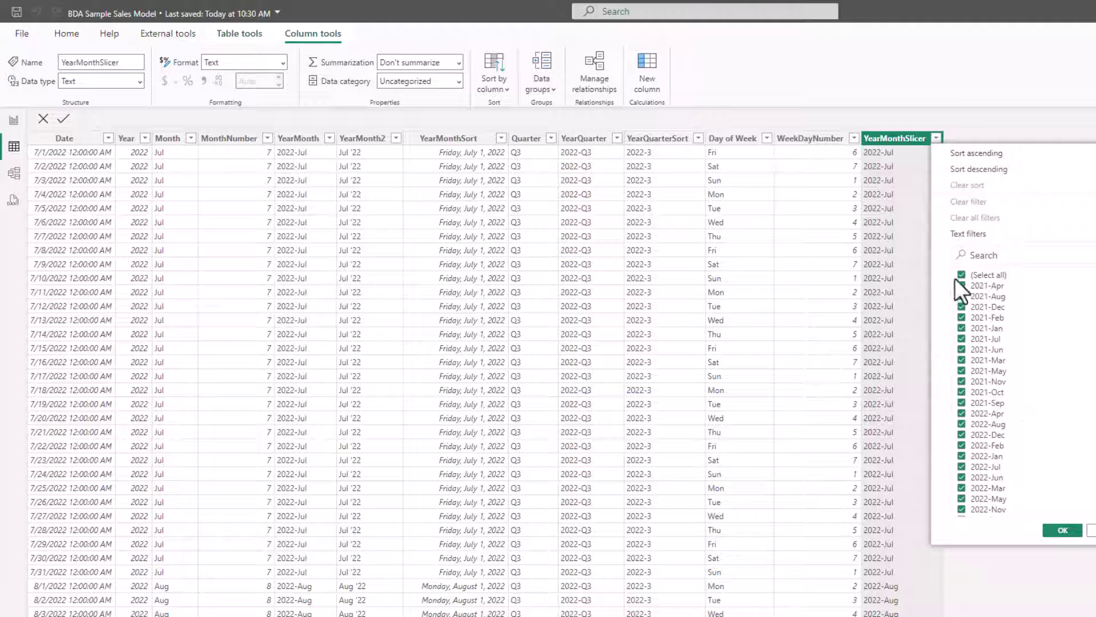
pyautogui.click(975, 277)
pyautogui.scroll(-3, 1009, 384)
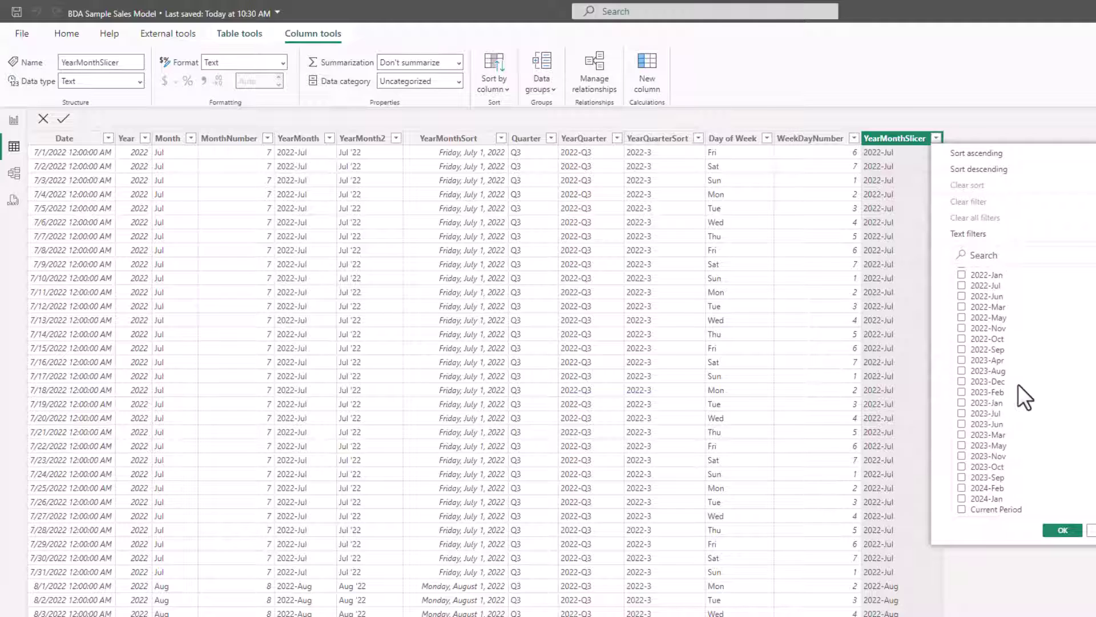
pyautogui.click(974, 510)
pyautogui.click(1062, 530)
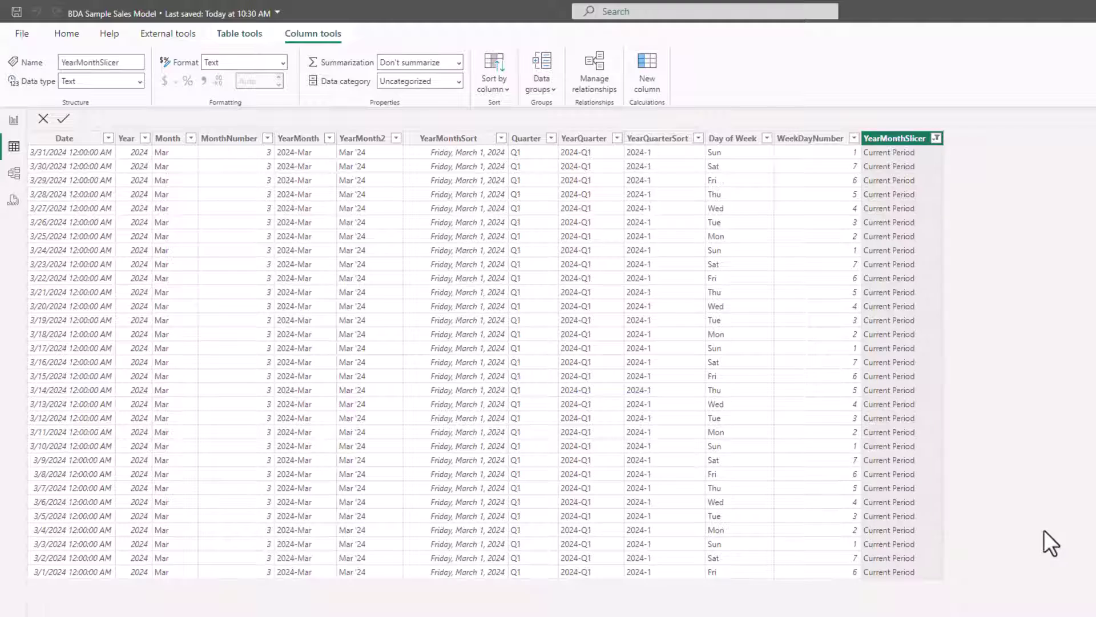
# Check which dates remain in the Date column's filter list
pyautogui.click(109, 140)
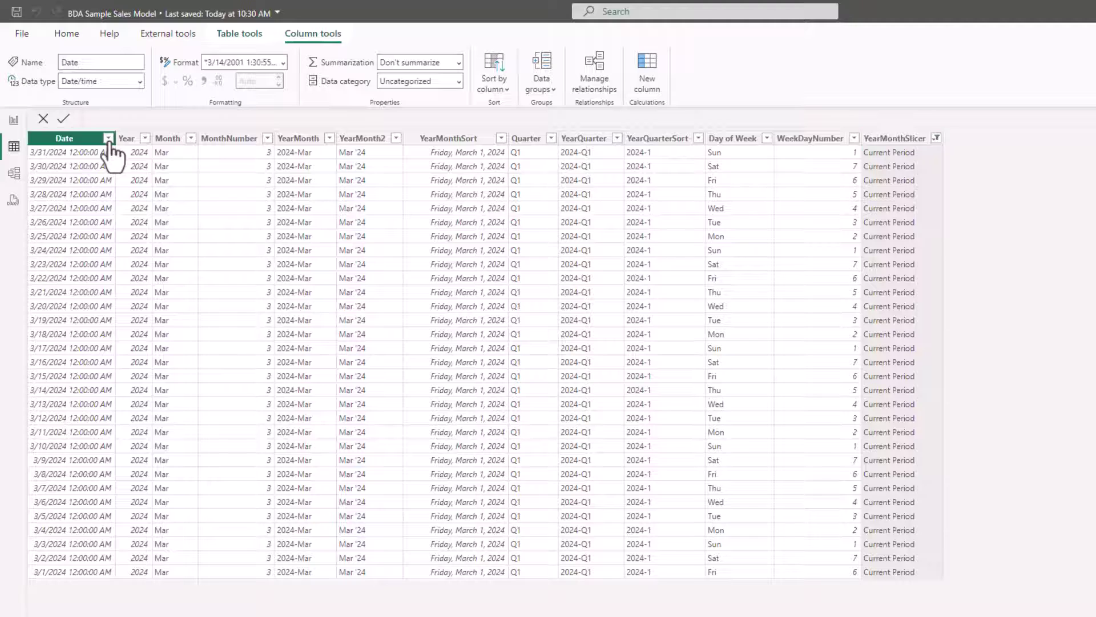
pyautogui.scroll(-3, 172, 320)
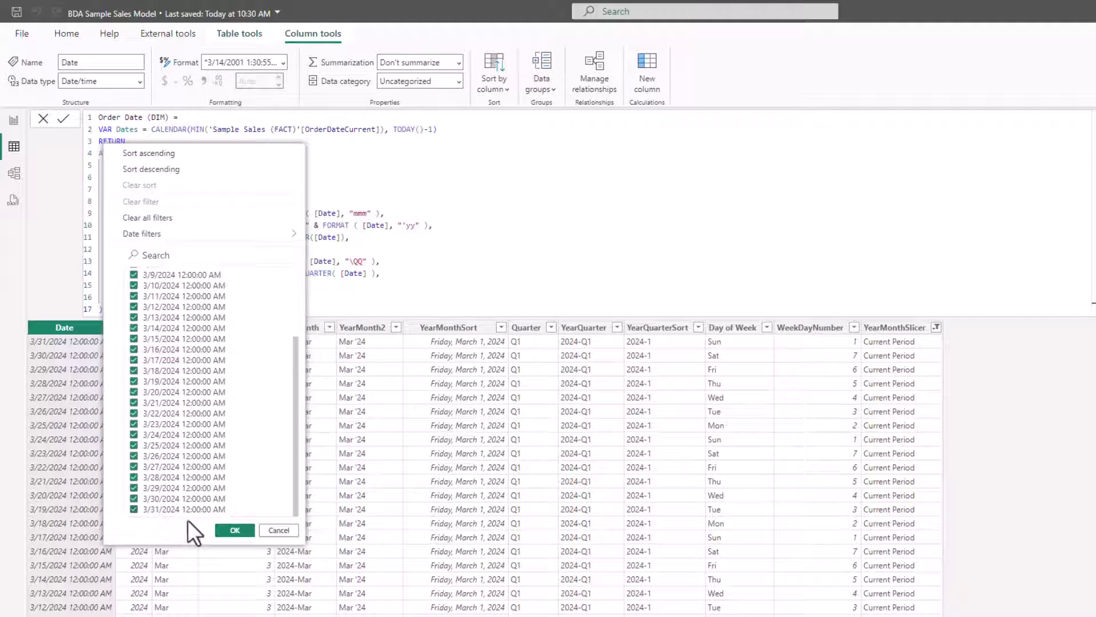
pyautogui.click(234, 530)
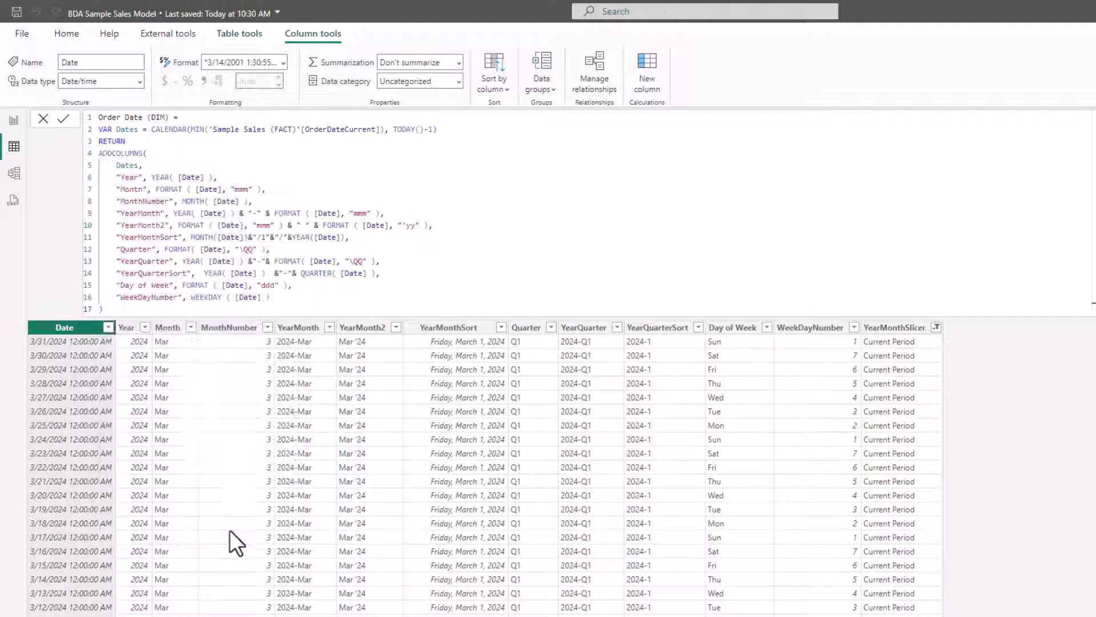
# Clear the Current Period filter from the YearMonthSlicer column
pyautogui.click(937, 328)
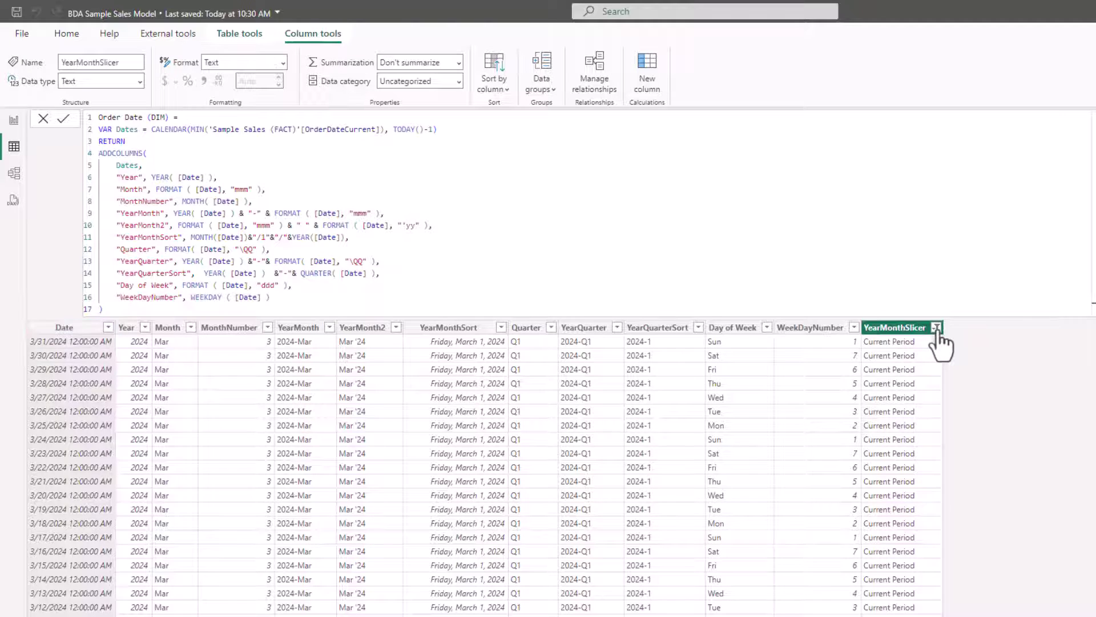
pyautogui.click(976, 276)
pyautogui.click(100, 196)
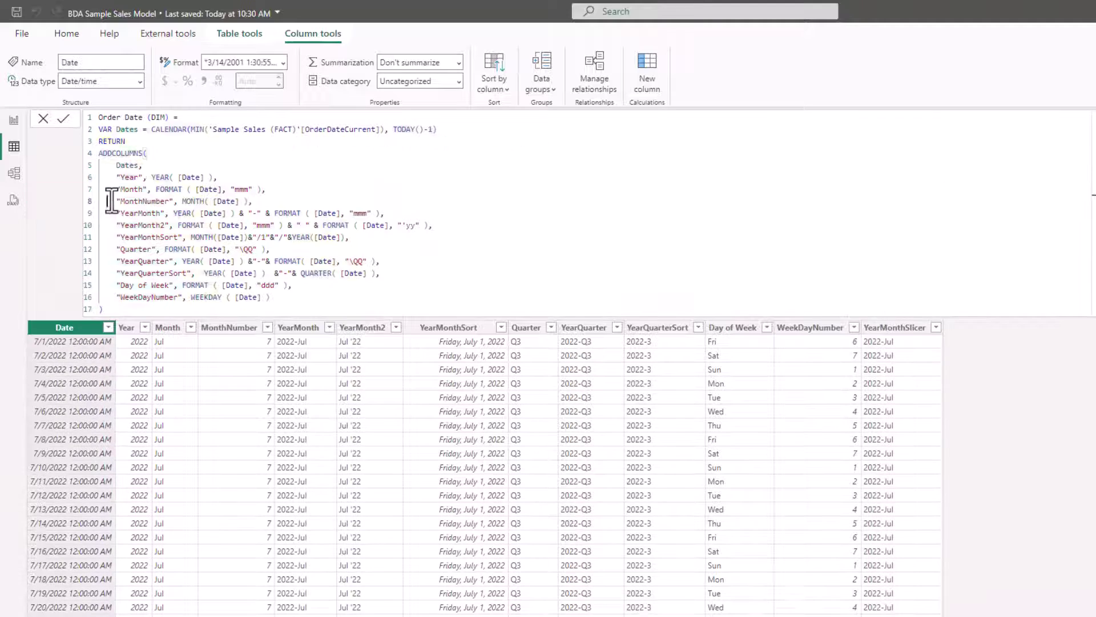
# Filter the Date column to dates between 03/01/2024 and 03/31/2024
pyautogui.click(108, 327)
pyautogui.moveTo(268, 379)
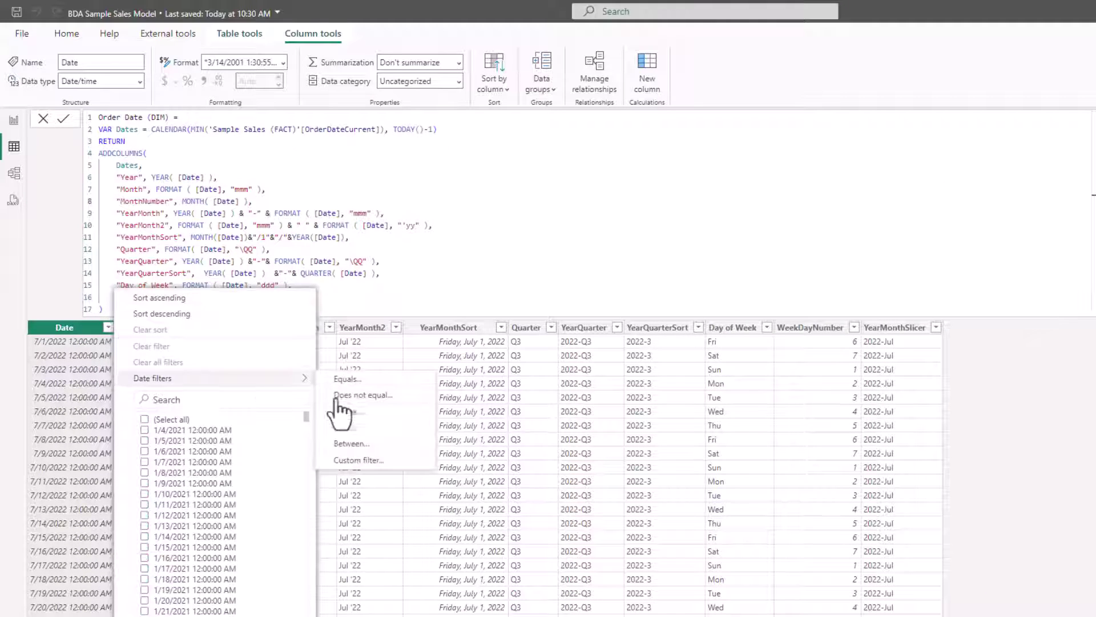
pyautogui.click(351, 445)
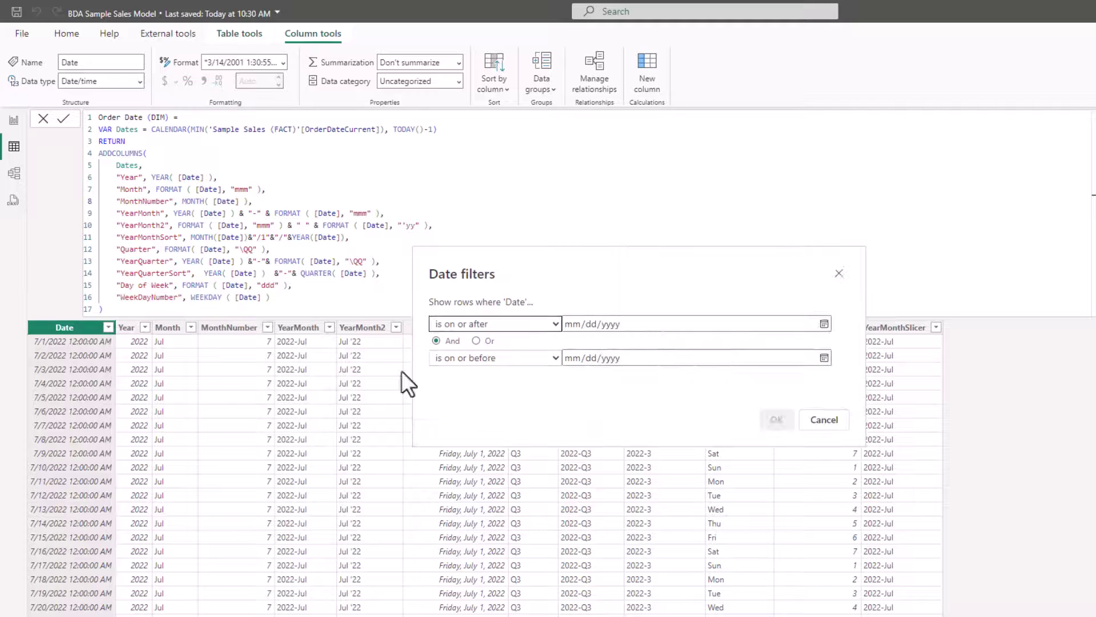
pyautogui.click(570, 324)
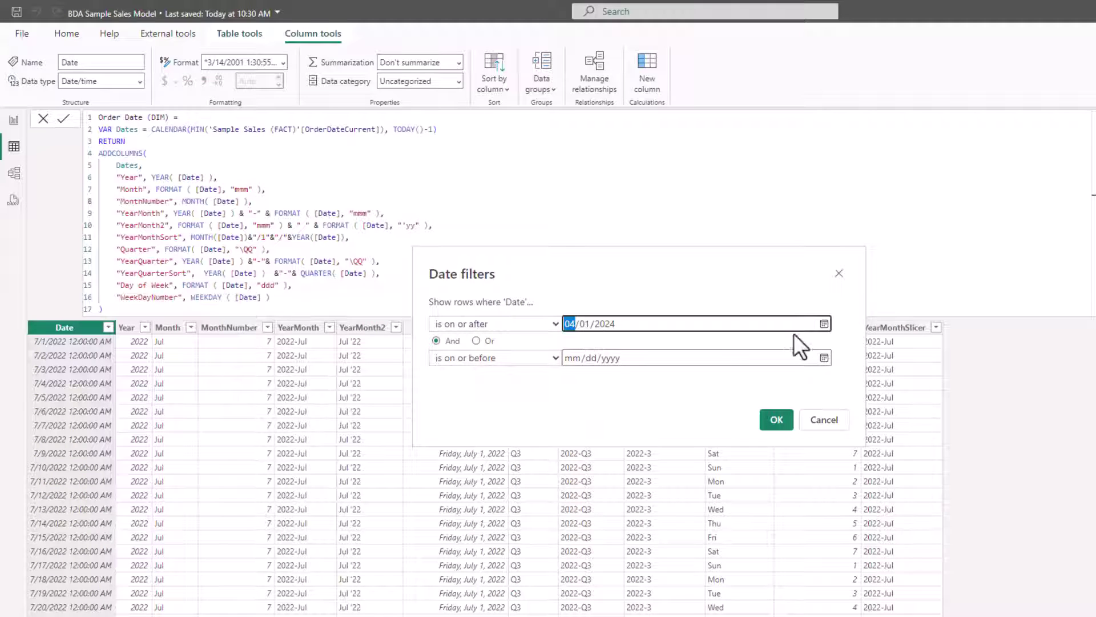
pyautogui.click(824, 324)
pyautogui.click(669, 350)
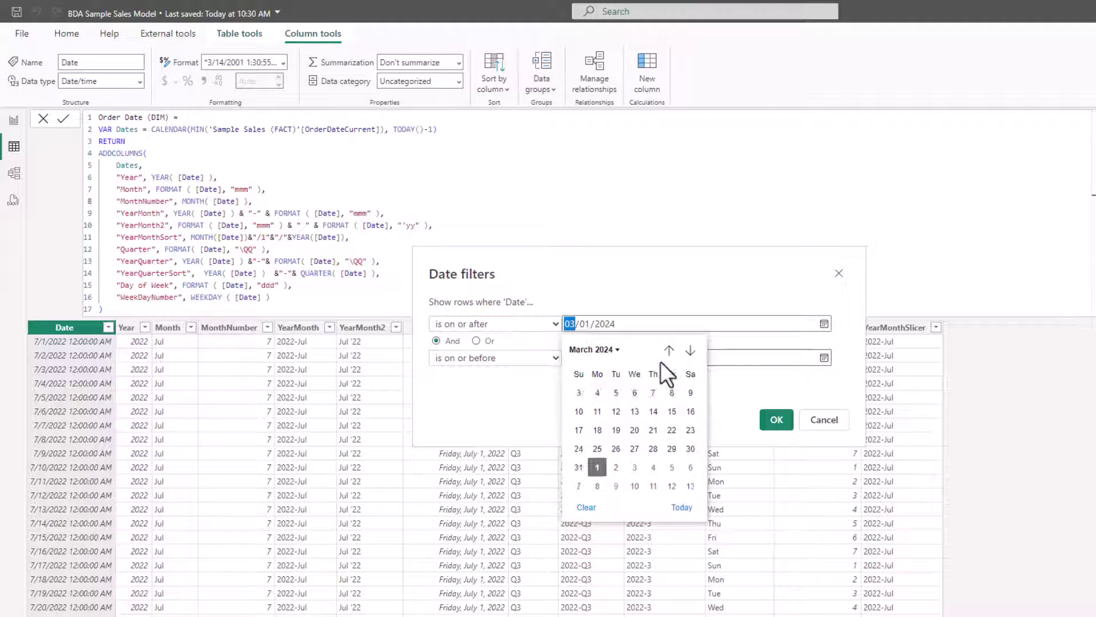
pyautogui.click(677, 393)
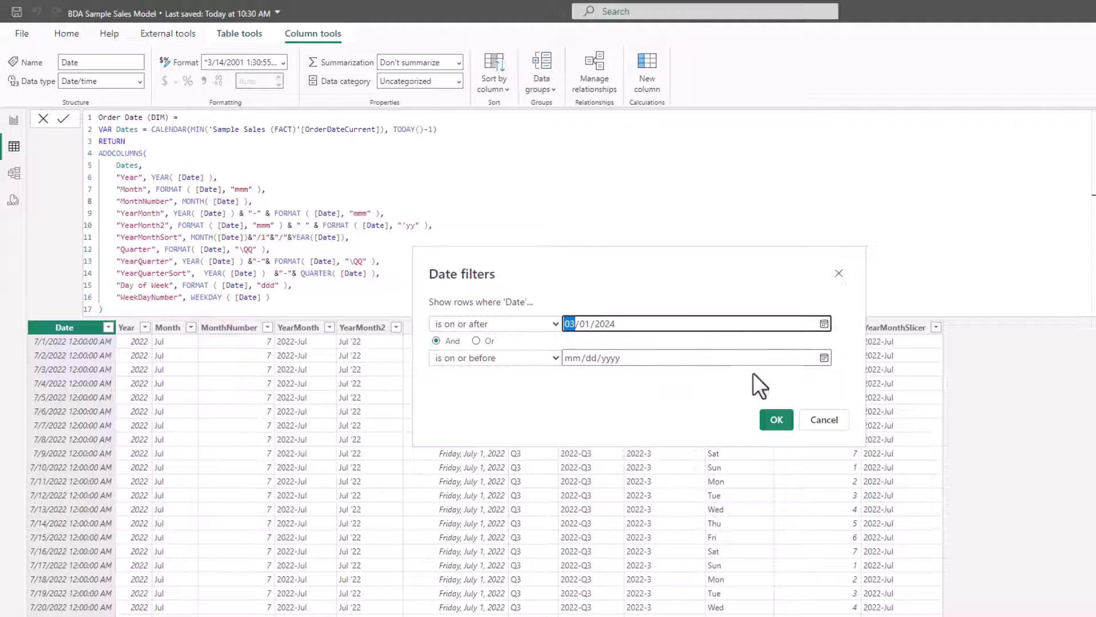
pyautogui.click(824, 357)
pyautogui.click(669, 384)
pyautogui.click(578, 519)
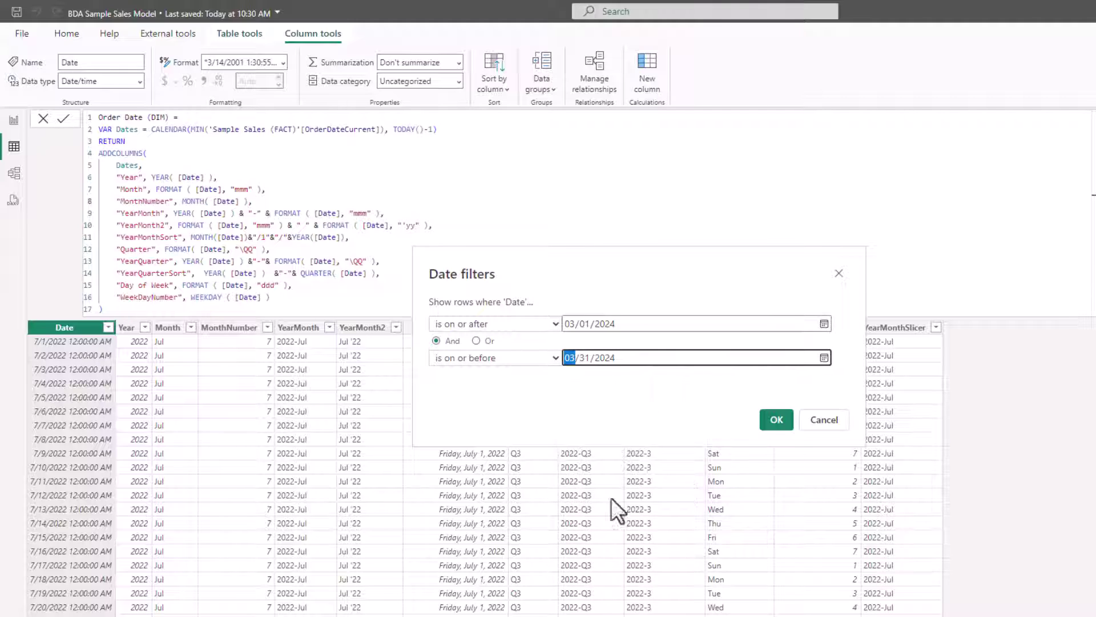
pyautogui.click(775, 424)
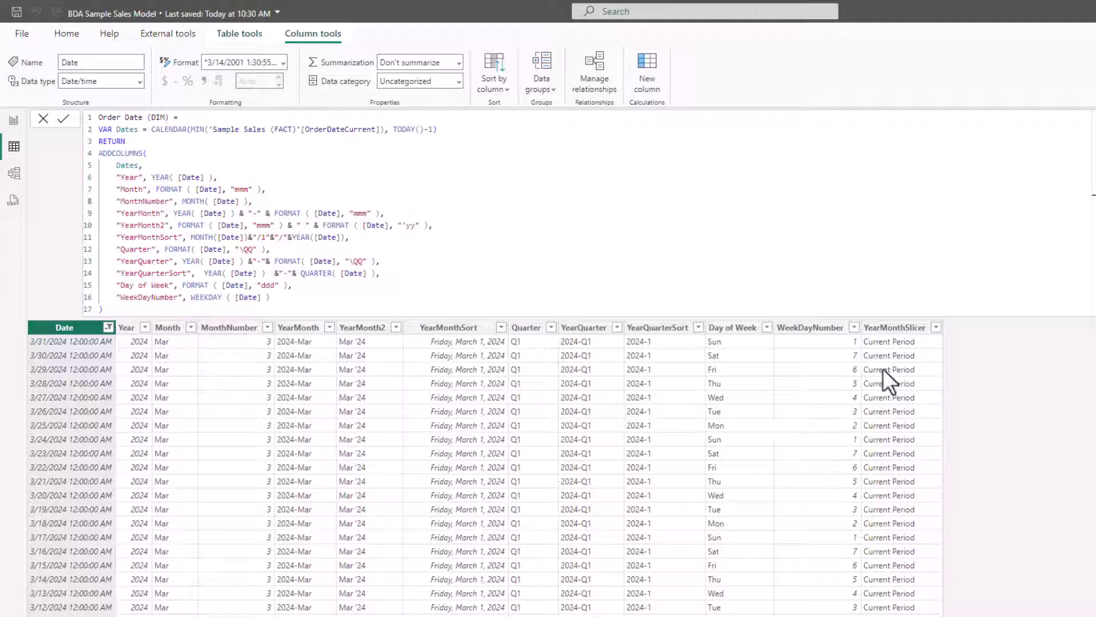
# Check which values the YearMonthSlicer column's filter list offers for the filtered March 2024 dates
pyautogui.click(937, 328)
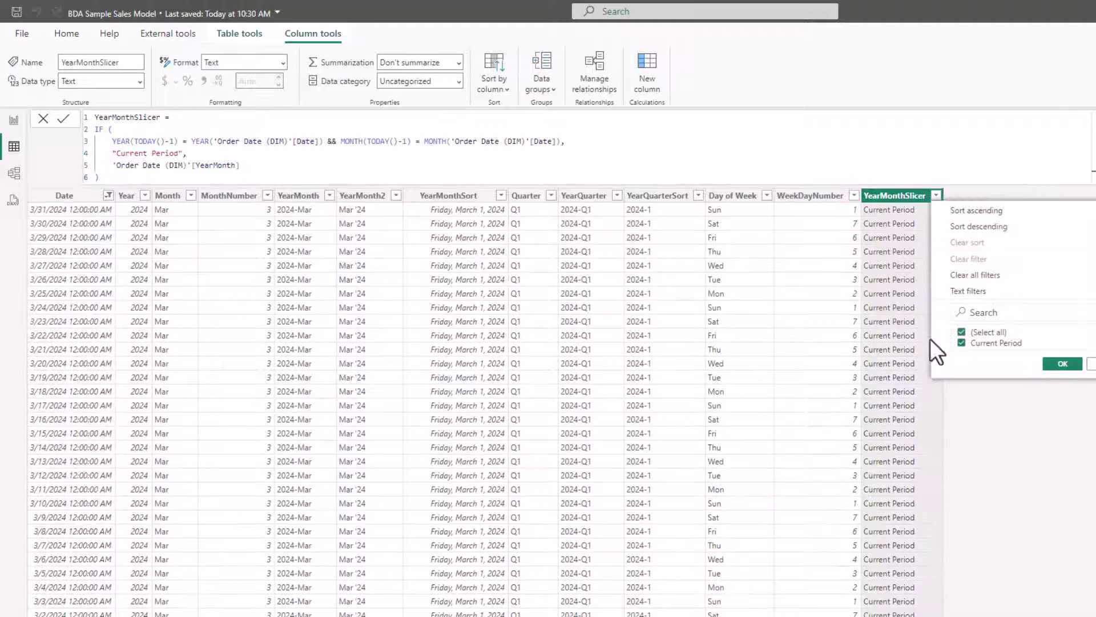
pyautogui.click(1061, 364)
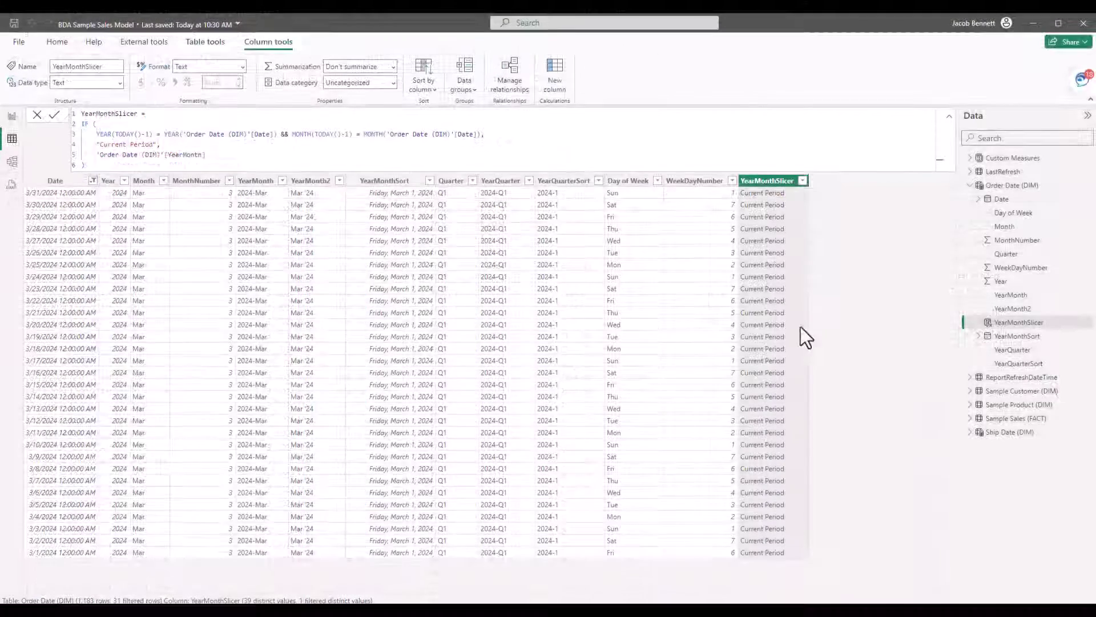
# On the report page, replace the YearMonth field in the month slicer with YearMonthSlicer
pyautogui.click(12, 116)
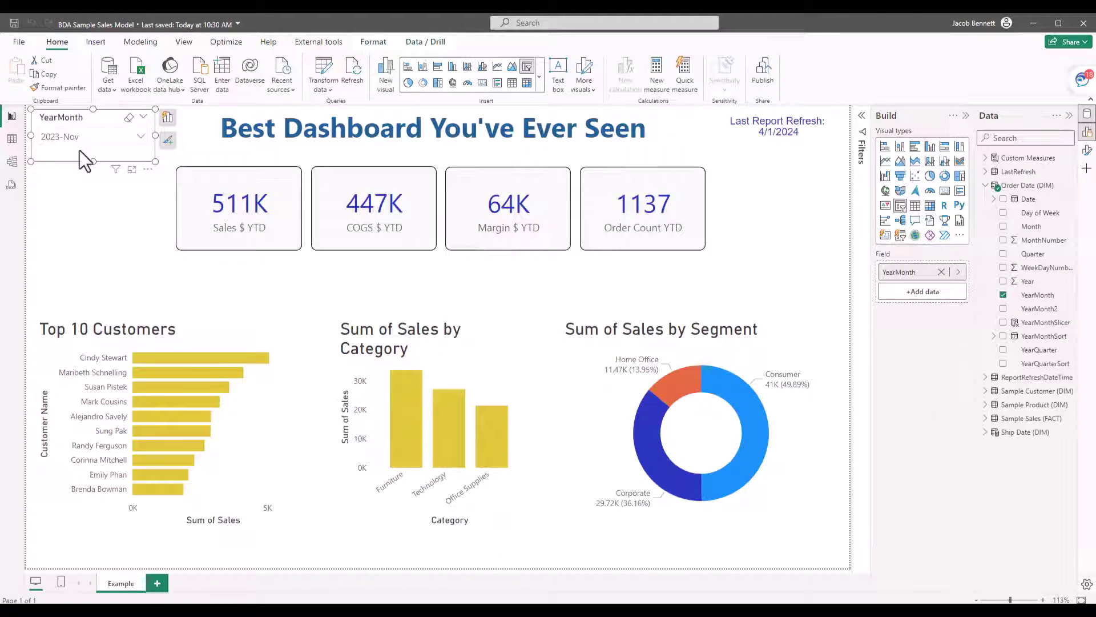
pyautogui.click(167, 117)
pyautogui.click(267, 205)
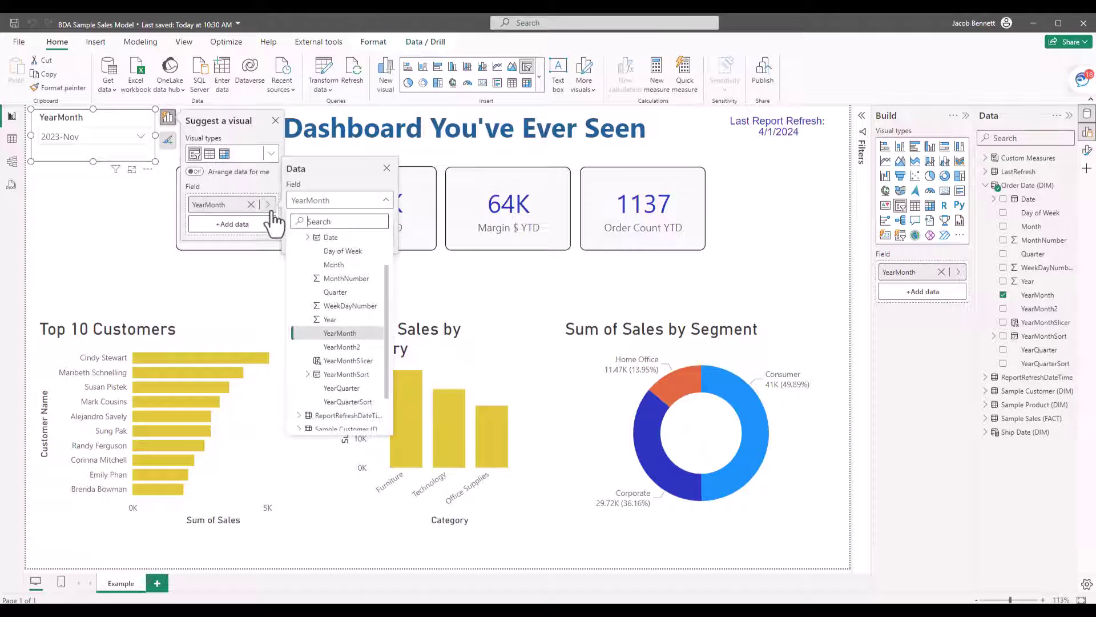
pyautogui.click(348, 361)
# Select Current Period in the YearMonthSlicer slicer and deselect the visual
pyautogui.click(89, 139)
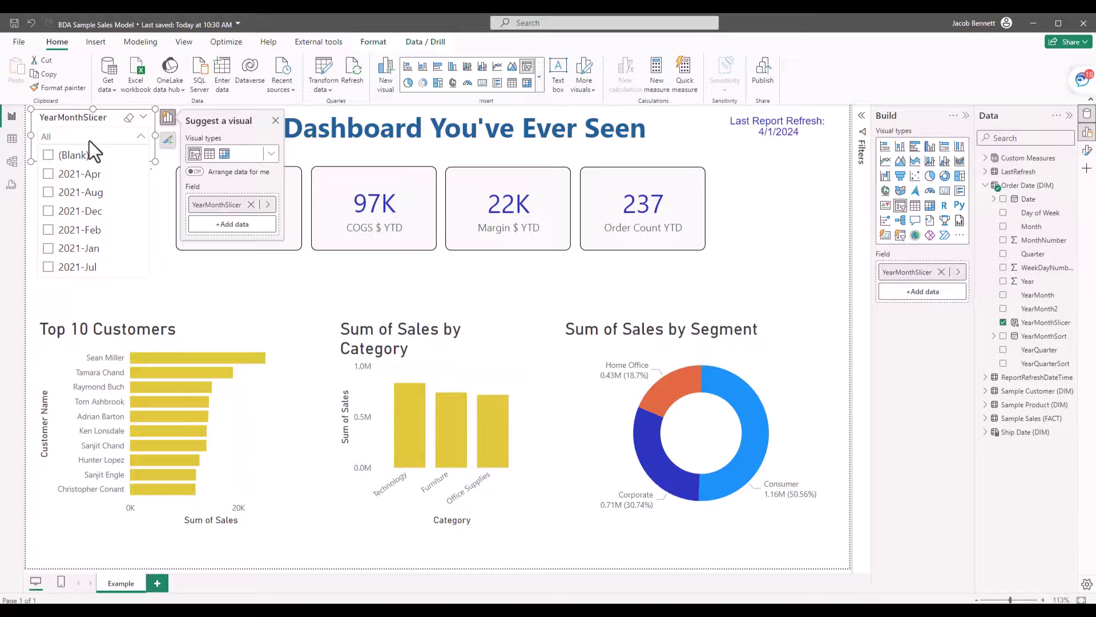
pyautogui.scroll(-10, 89, 280)
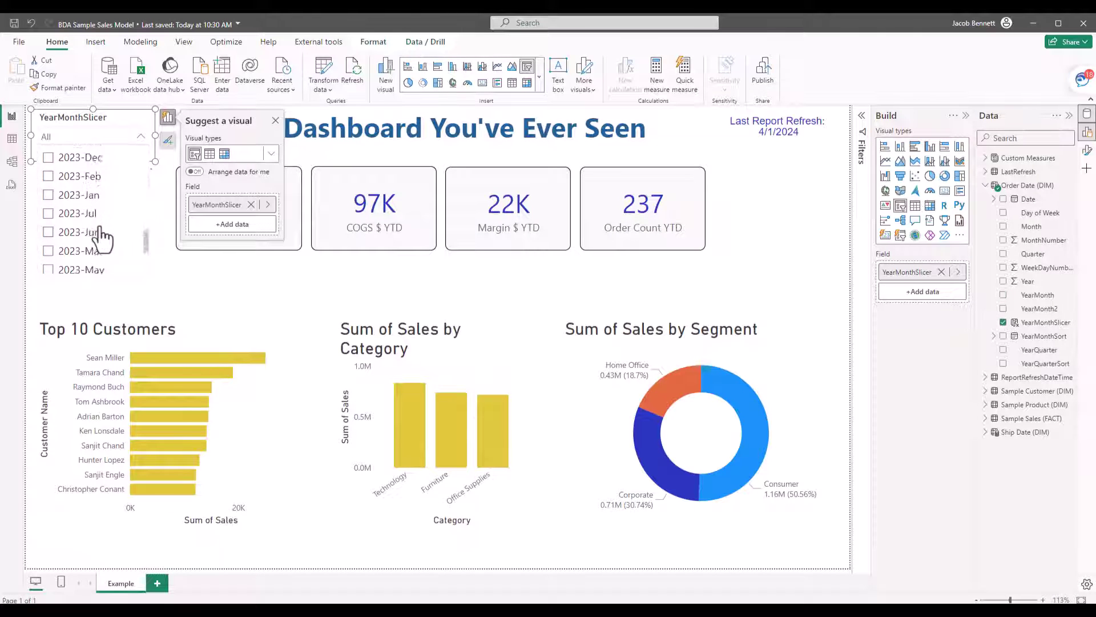
pyautogui.click(94, 265)
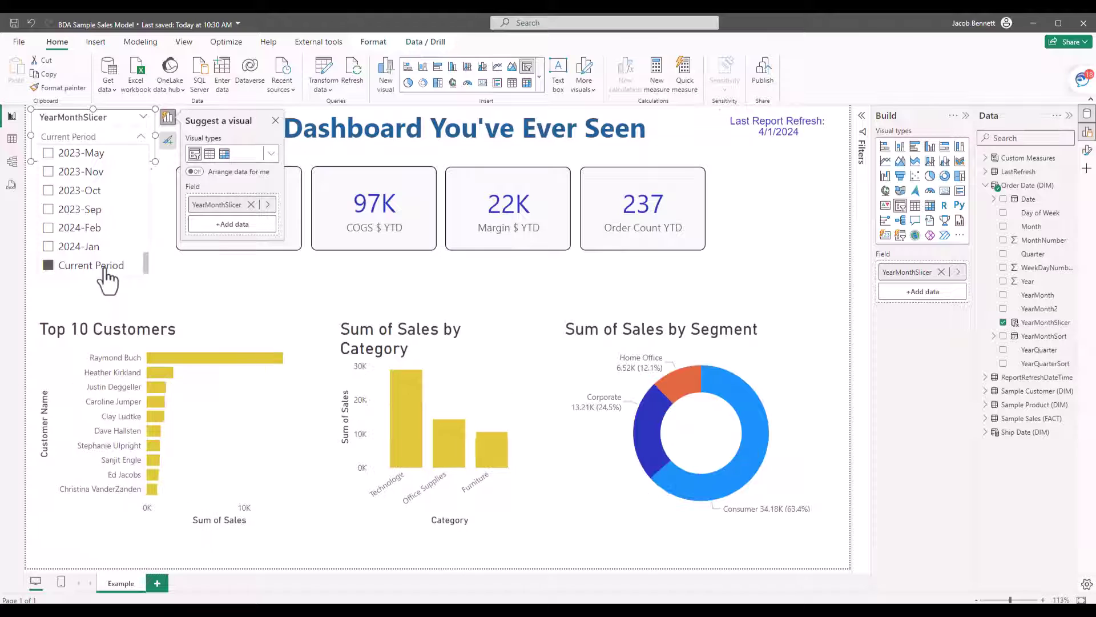
pyautogui.click(102, 287)
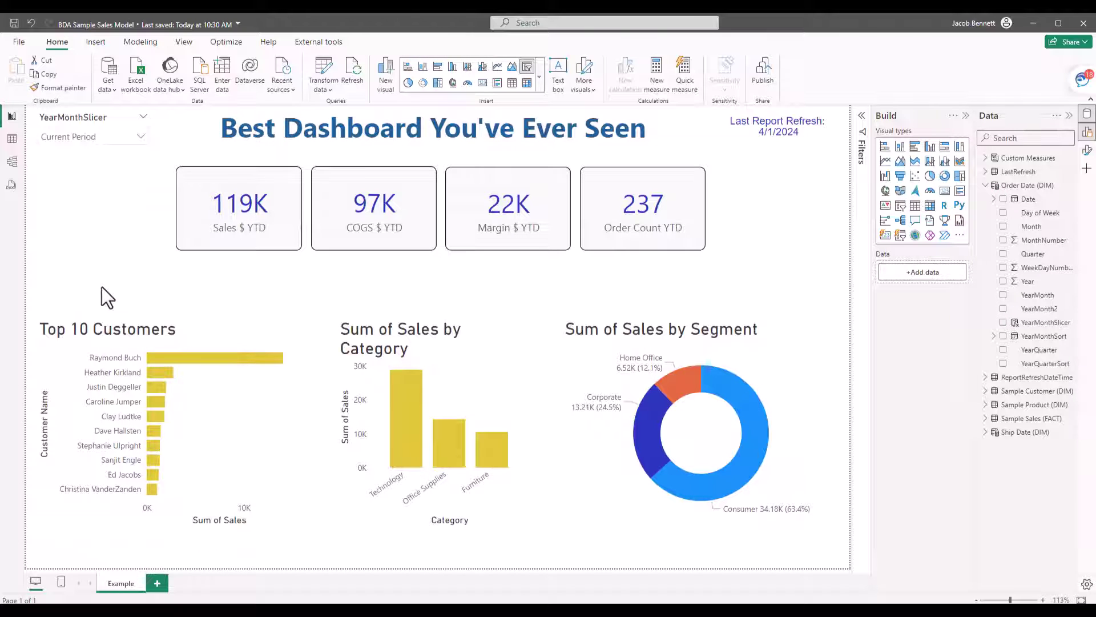
# Sort the YearMonthSlicer slicer's axis in descending order and check the order of its month list
pyautogui.click(94, 139)
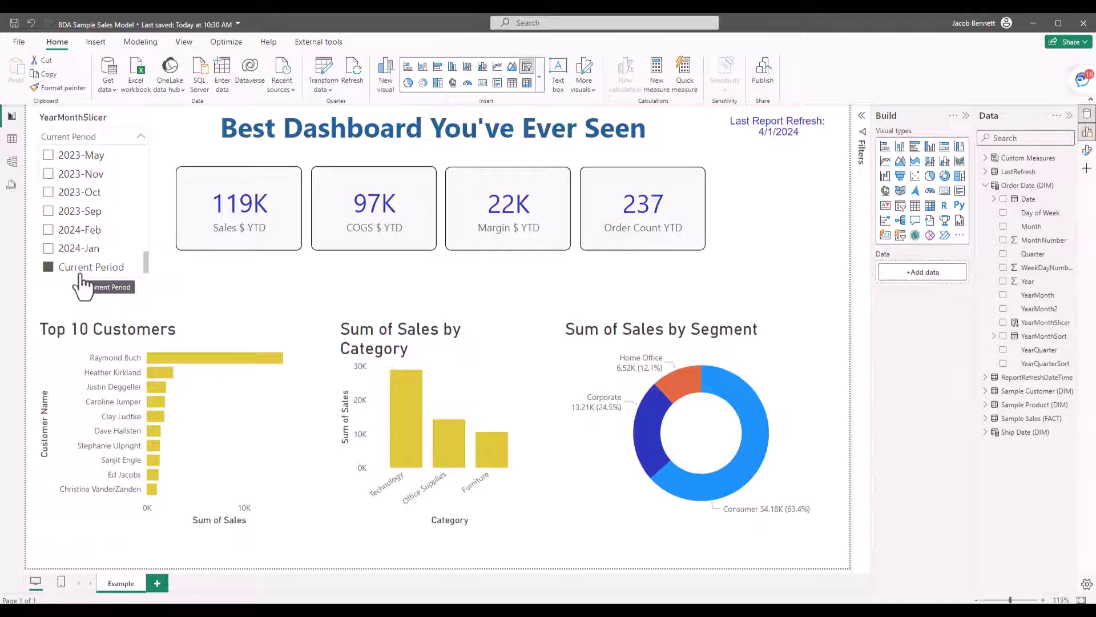
pyautogui.click(151, 167)
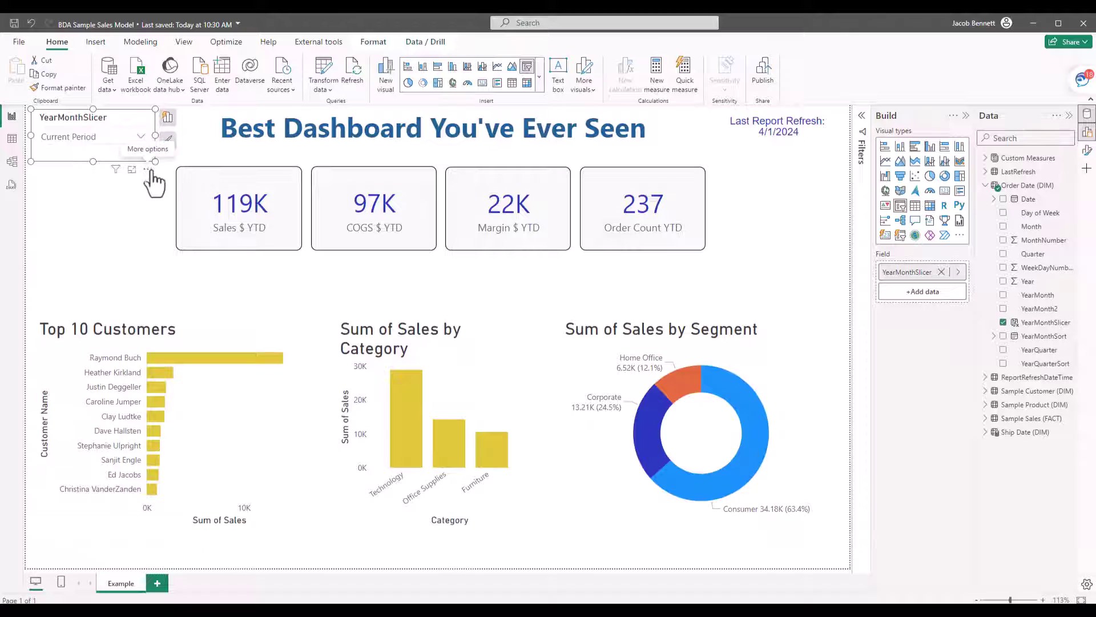
pyautogui.click(148, 169)
pyautogui.moveTo(201, 253)
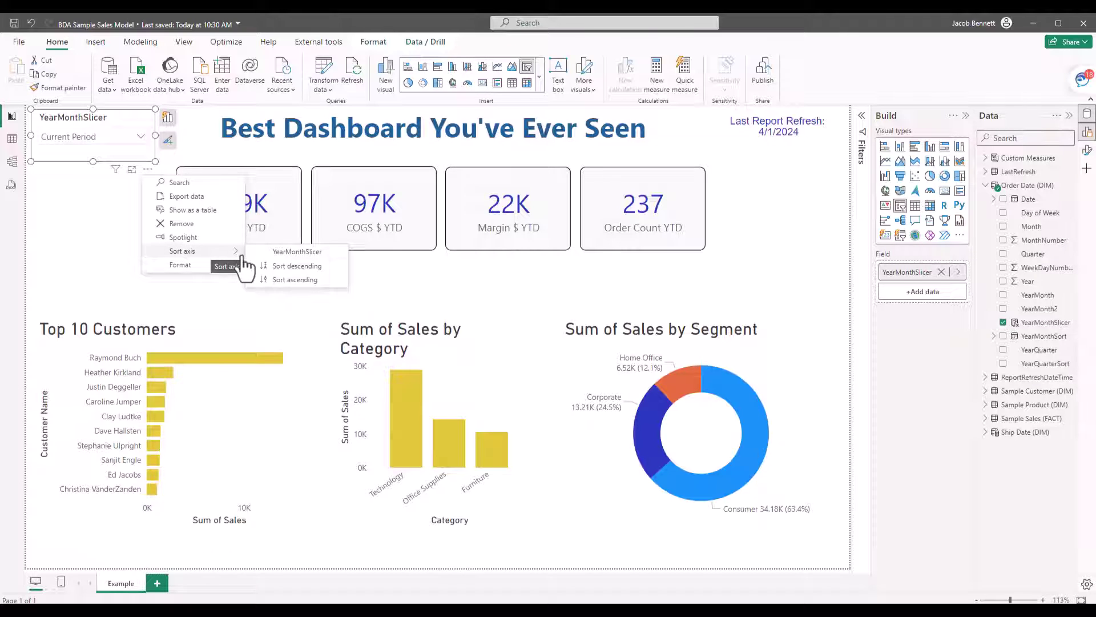
pyautogui.click(300, 267)
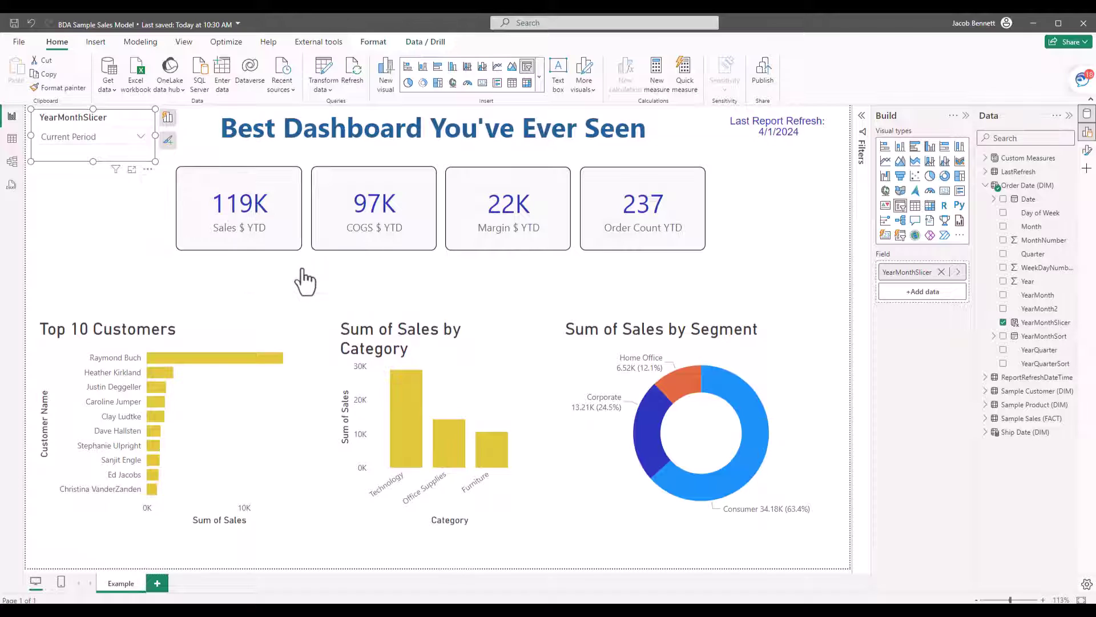
pyautogui.click(105, 138)
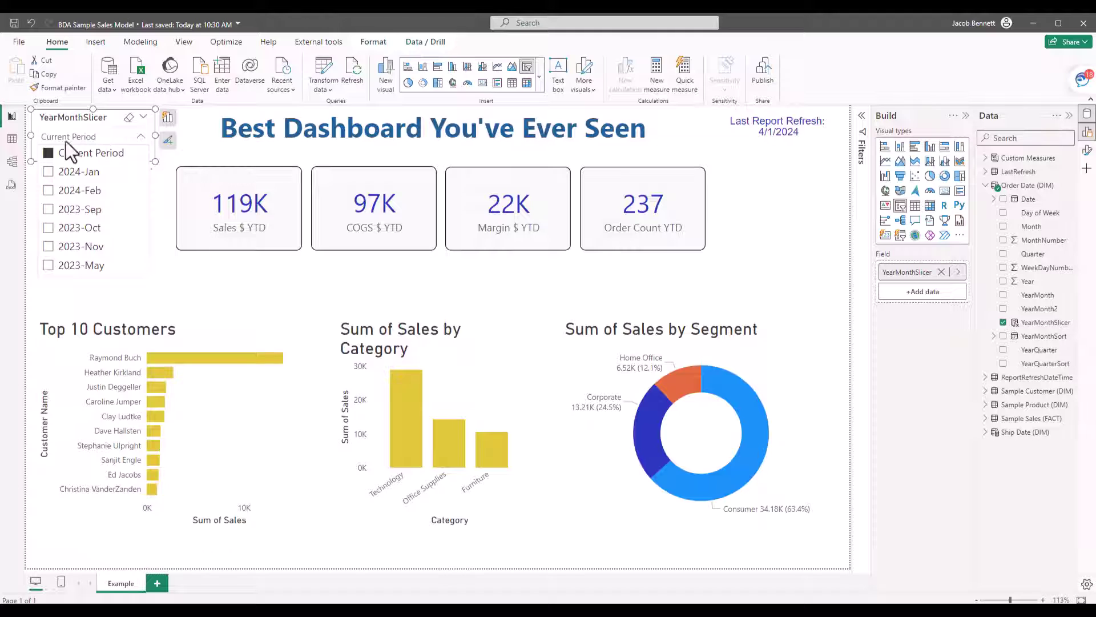
# Return to the Order Date (DIM) table's data and clear all of its column filters
pyautogui.click(13, 139)
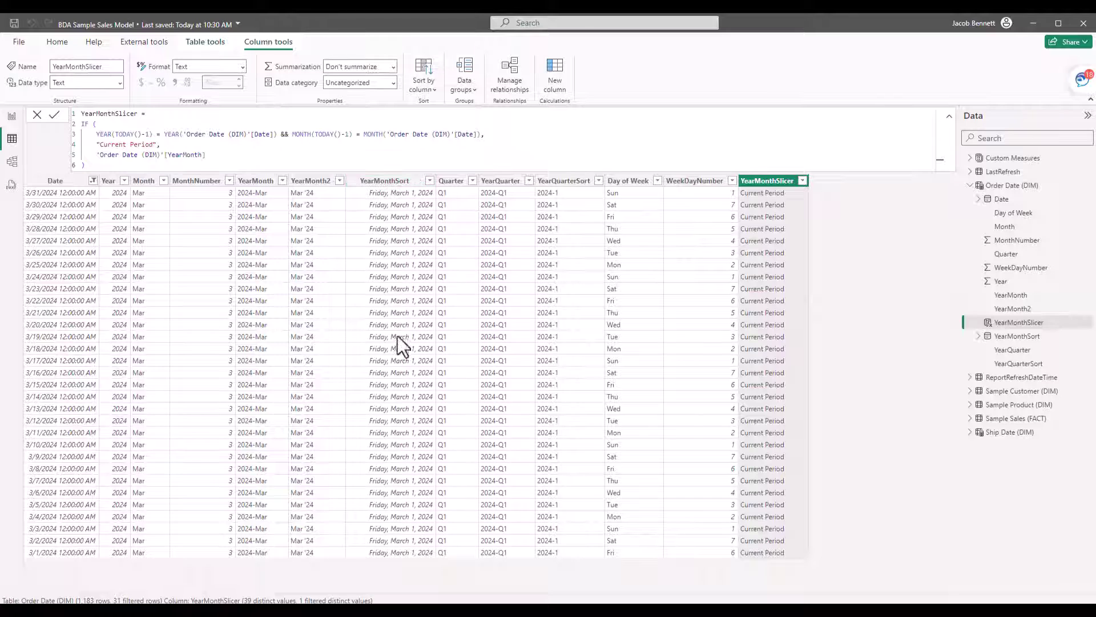
pyautogui.click(802, 182)
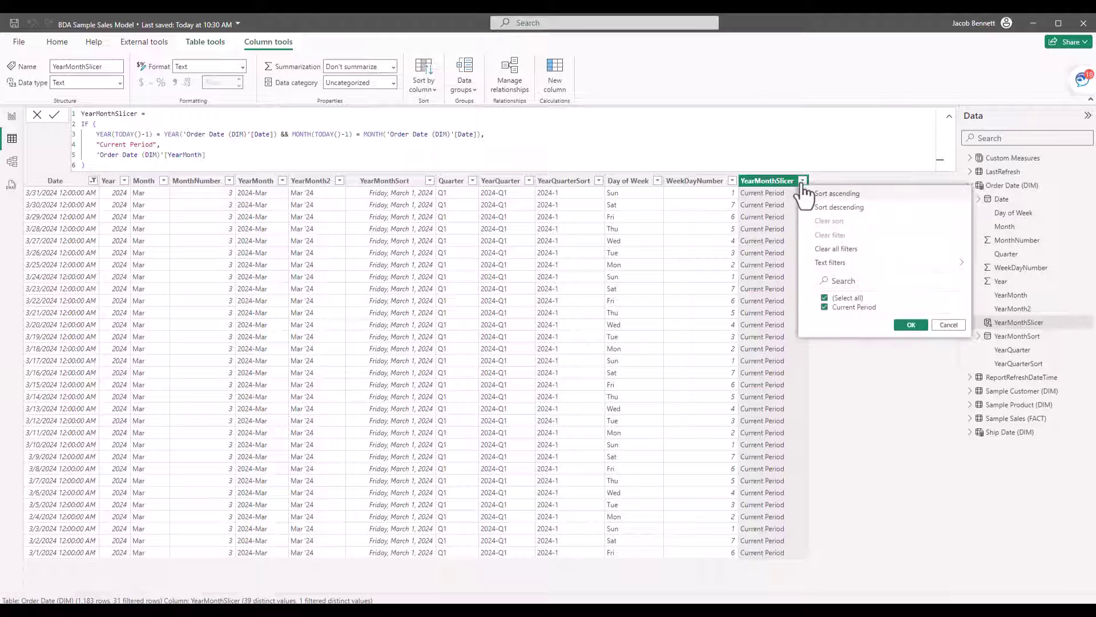
pyautogui.click(849, 256)
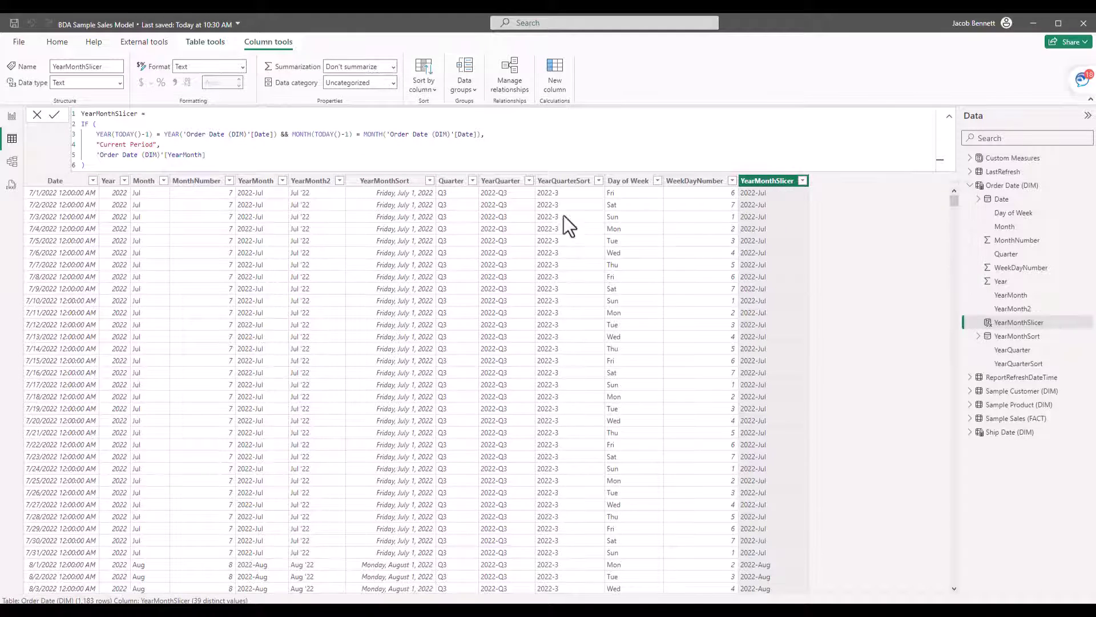
# Examine the dates in the YearMonthSort column's filter list down to the latest month
pyautogui.click(430, 181)
pyautogui.scroll(-6, 526, 440)
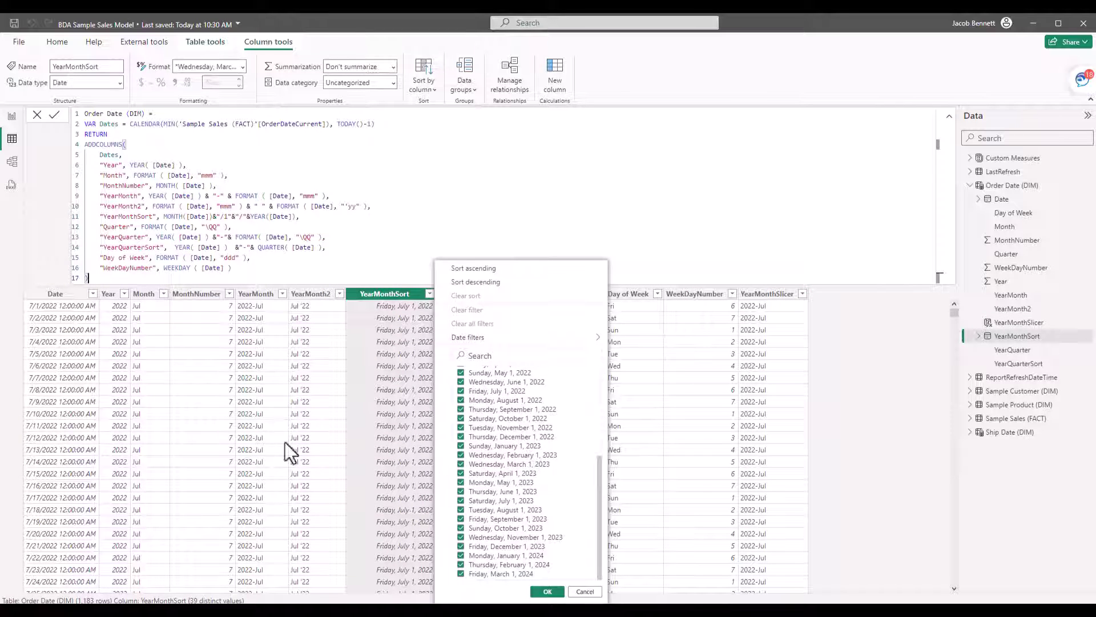
pyautogui.click(867, 348)
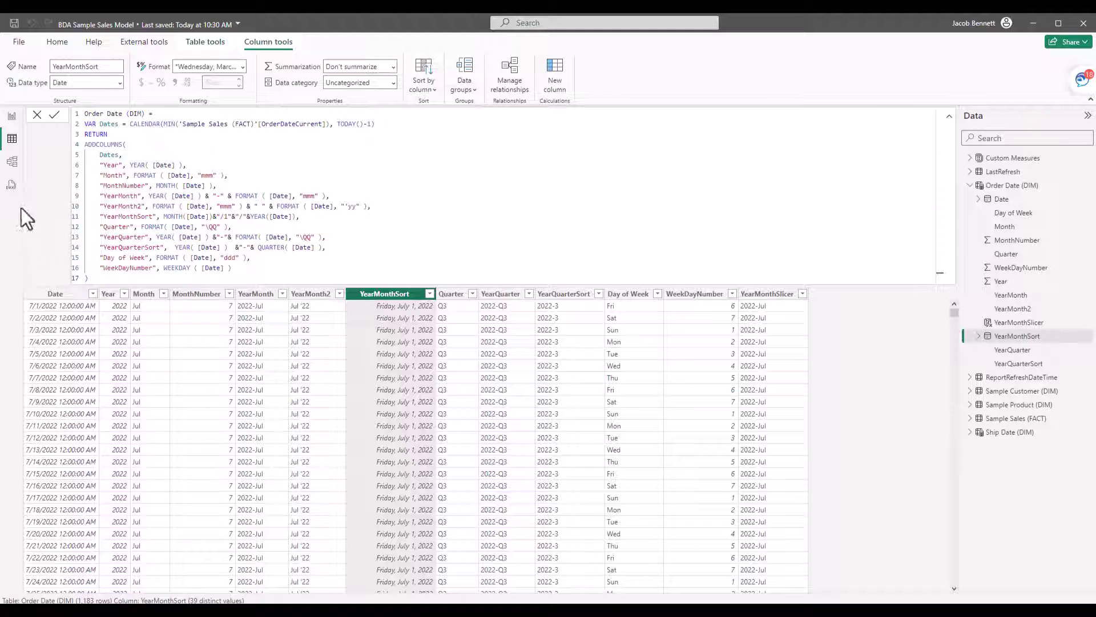
# Back in the report, sort the YearMonthSlicer column by YearMonthSort and check the month order in the slicer
pyautogui.click(11, 116)
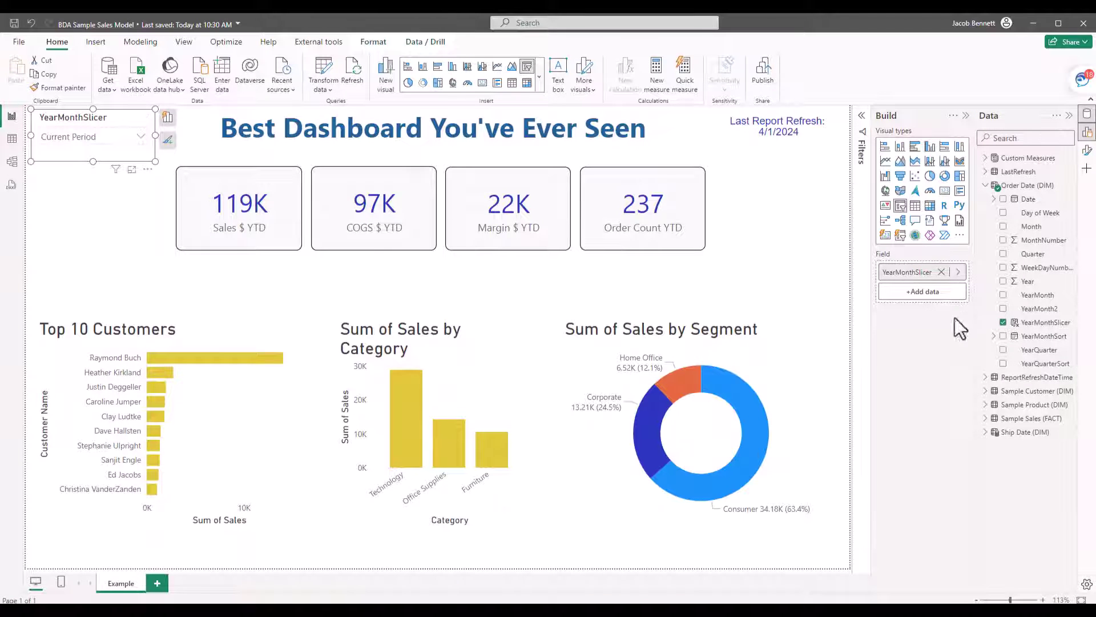
pyautogui.click(1014, 323)
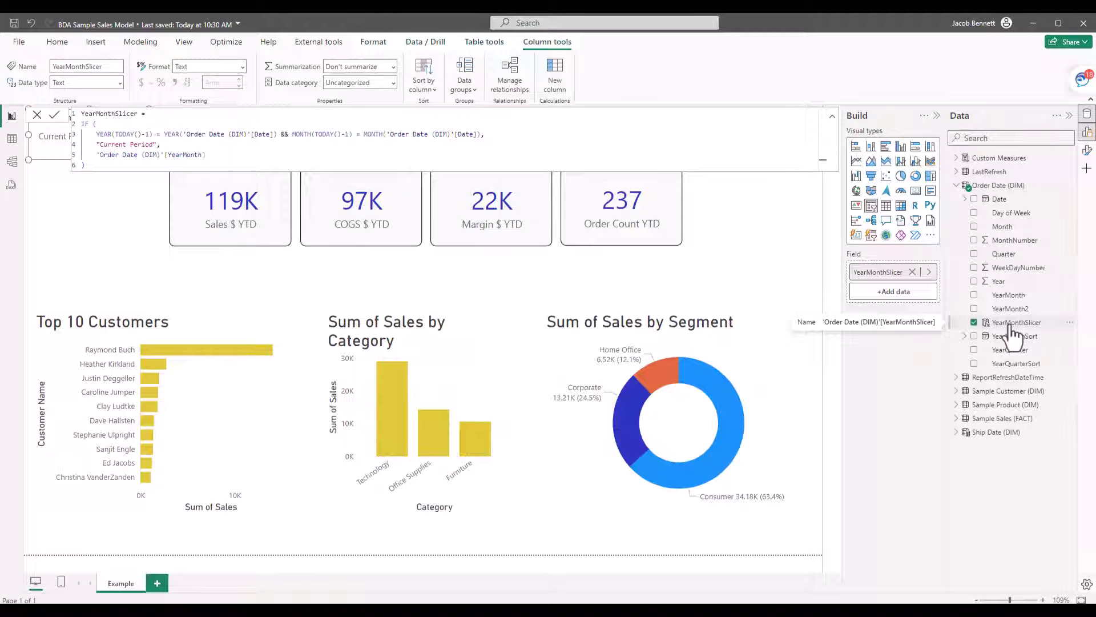
pyautogui.click(433, 89)
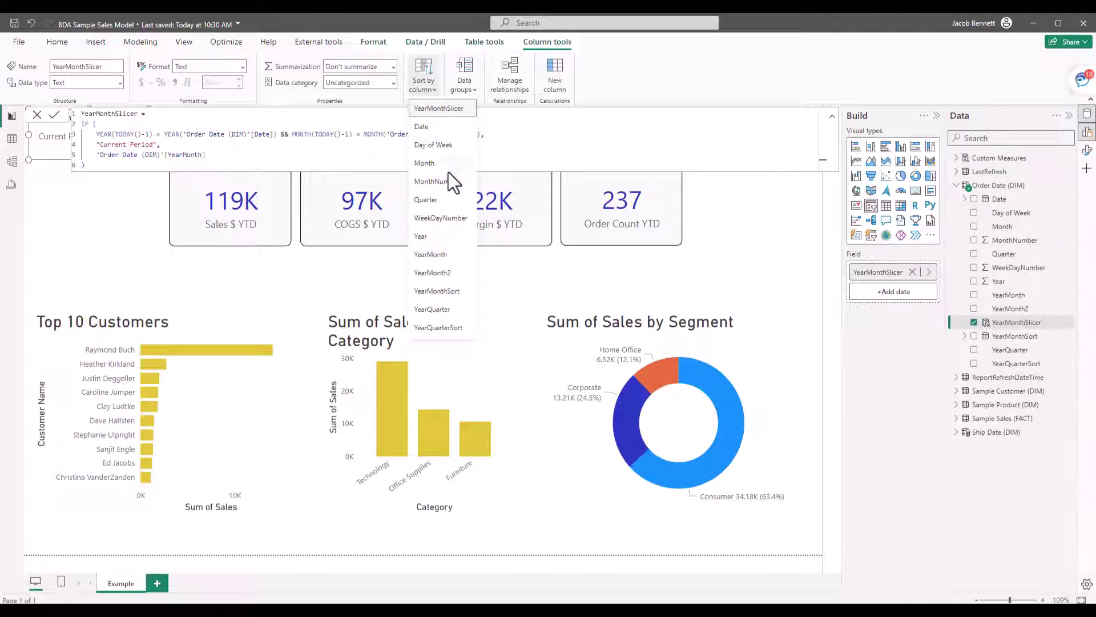
pyautogui.click(450, 290)
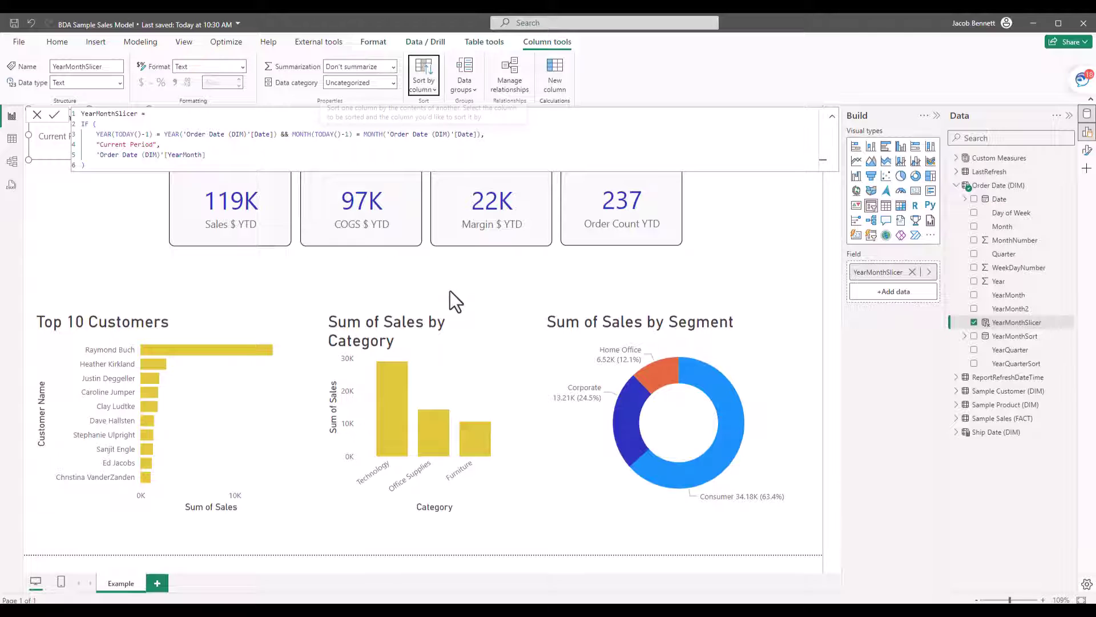
pyautogui.click(90, 166)
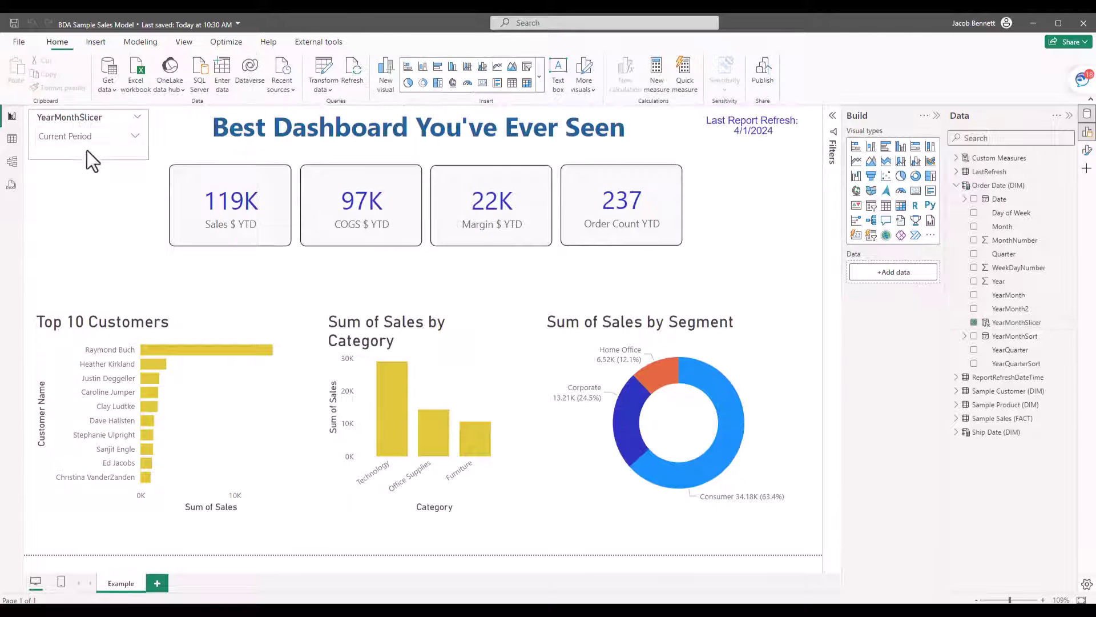
pyautogui.click(91, 142)
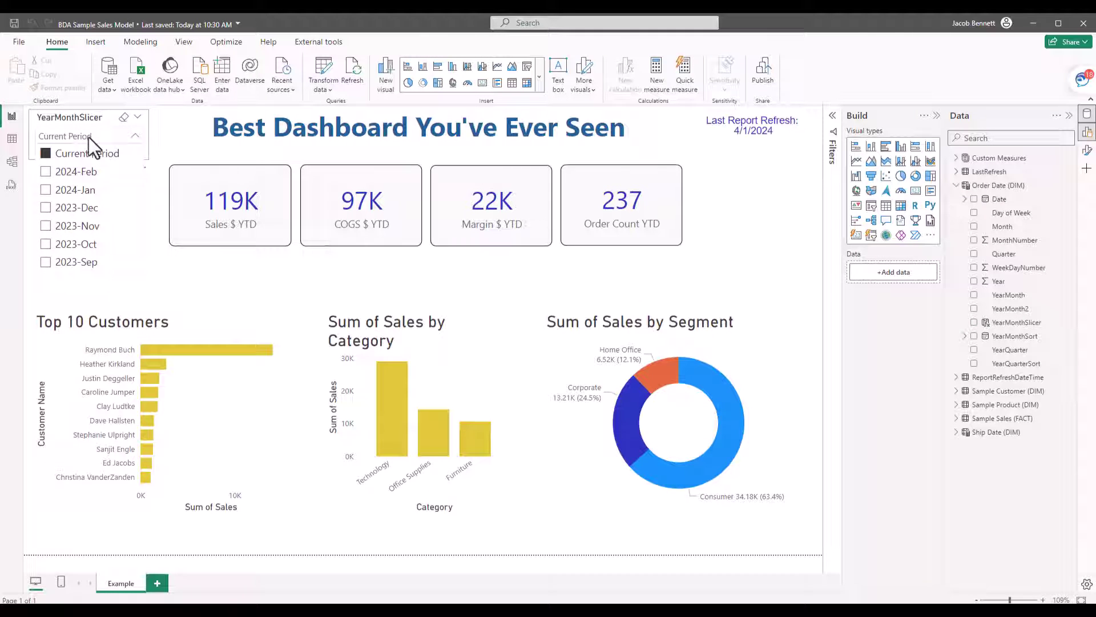